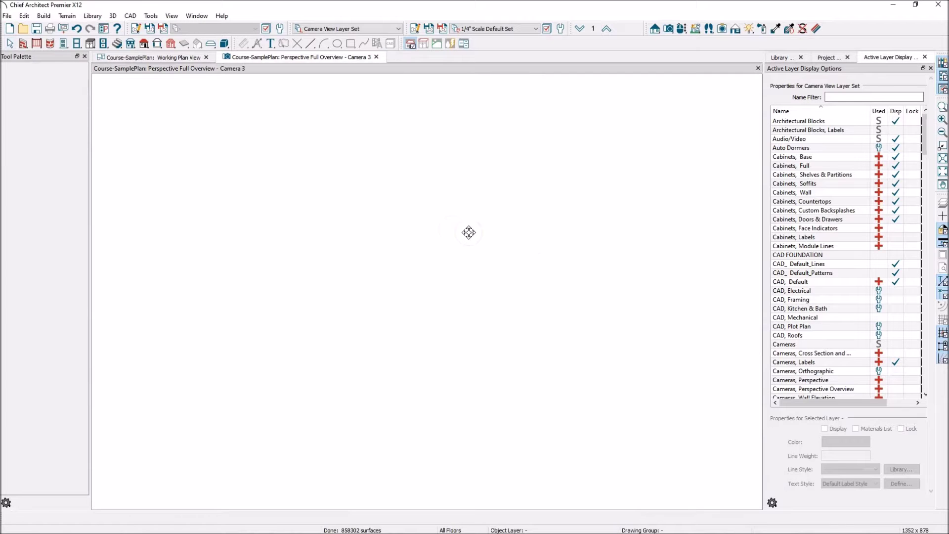
- Place a Full Camera in the Working Plan View beyond the house's front right corner, aimed back toward the house
left_click_drag(419, 356, 491, 333)
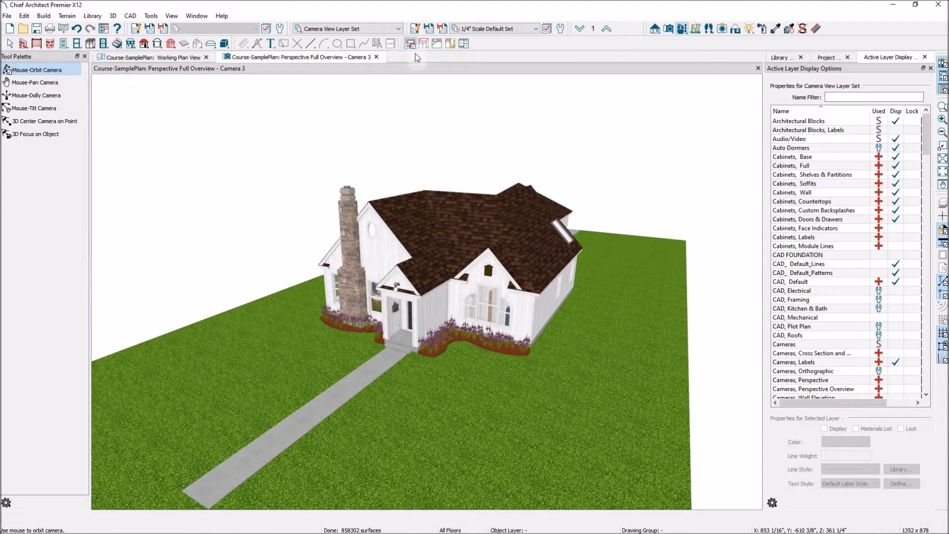
left_click(178, 62)
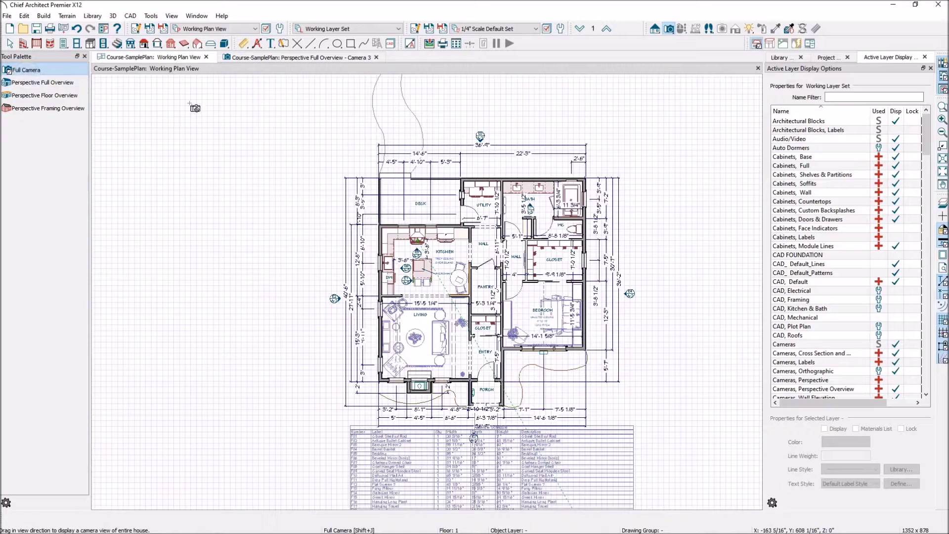
left_click(26, 70)
scroll(137, 107, "down", 2)
scroll(437, 323, "up", 3)
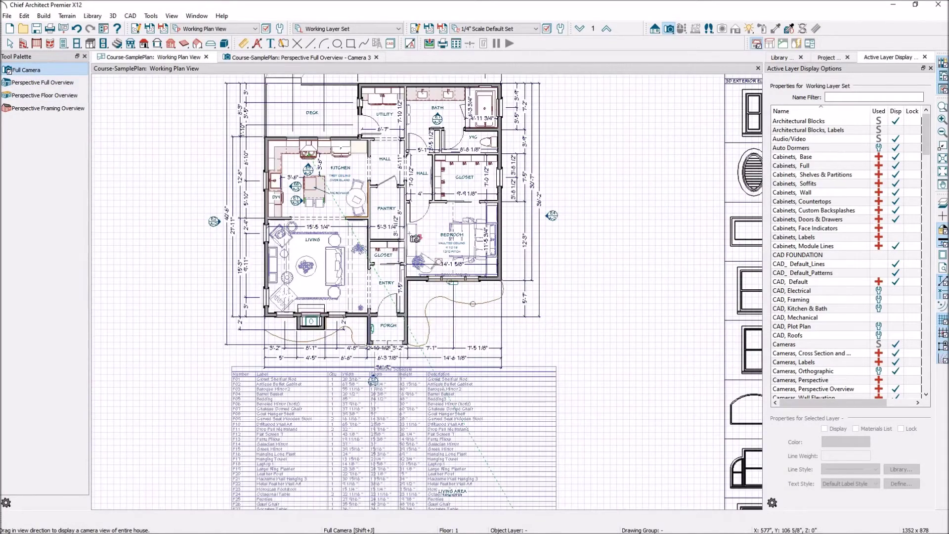
scroll(404, 230, "down", 3)
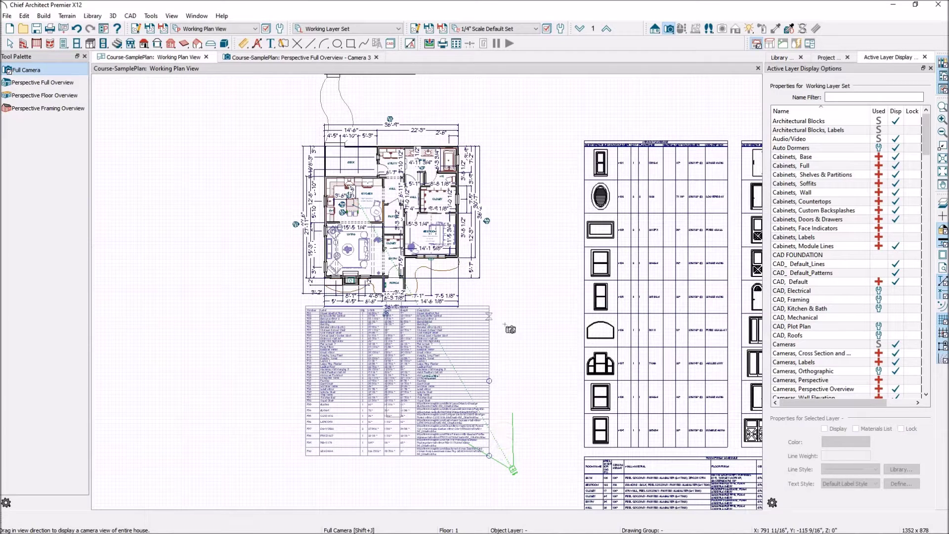
left_click_drag(533, 405, 447, 291)
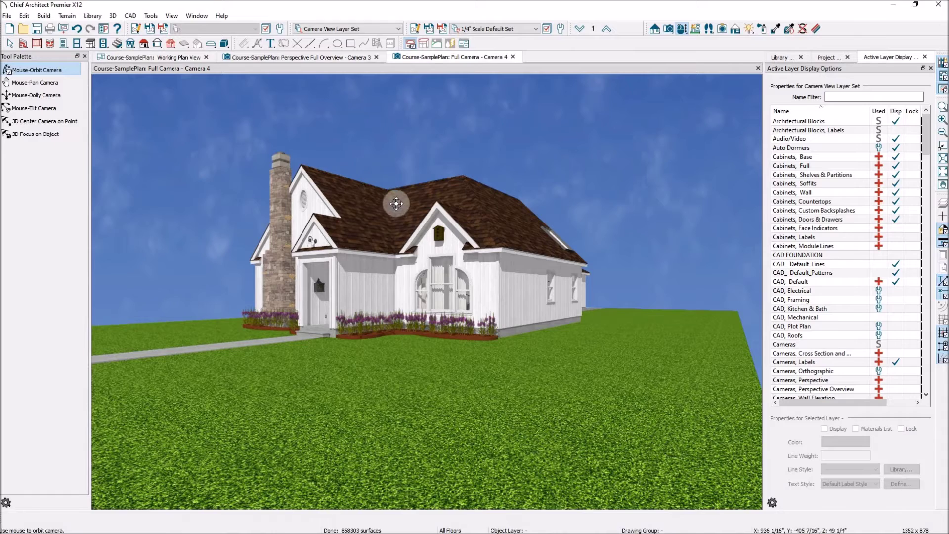
- Orbit and move the new camera closer to frame the front and right side of the house
left_click_drag(416, 218, 299, 240)
scroll(245, 219, "up", 2)
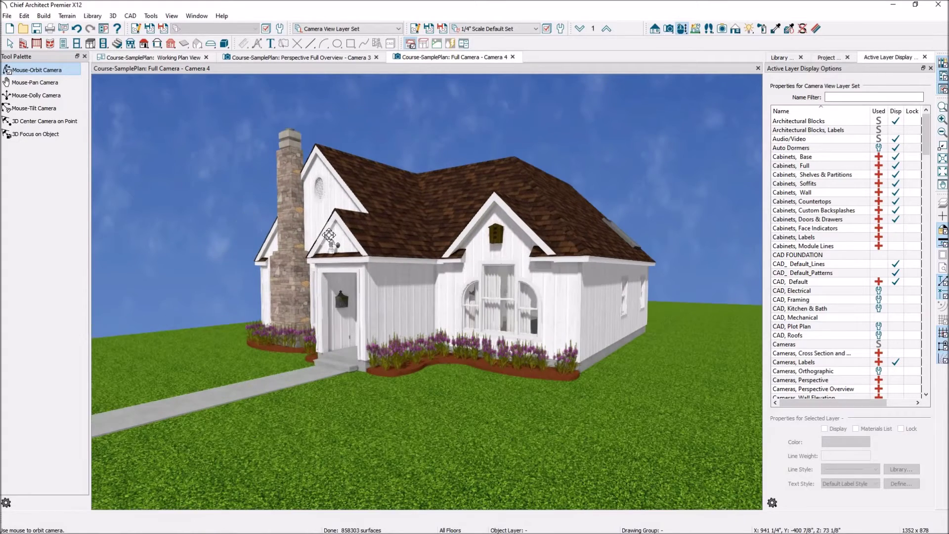
left_click_drag(619, 291, 620, 288)
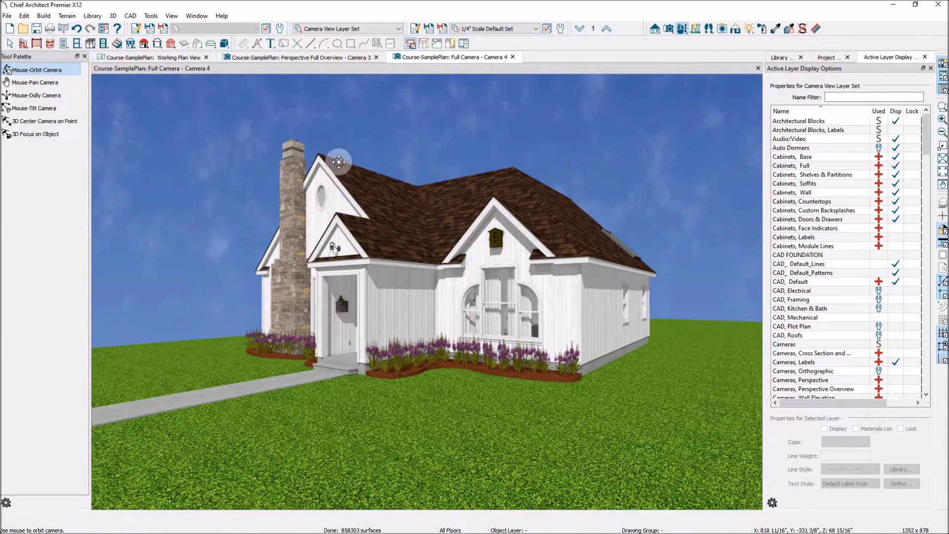
- In the Working Plan View, display the "Cameras, Perspective" layer and hide the furniture schedule's "Furniture, Interior" layer
left_click(167, 58)
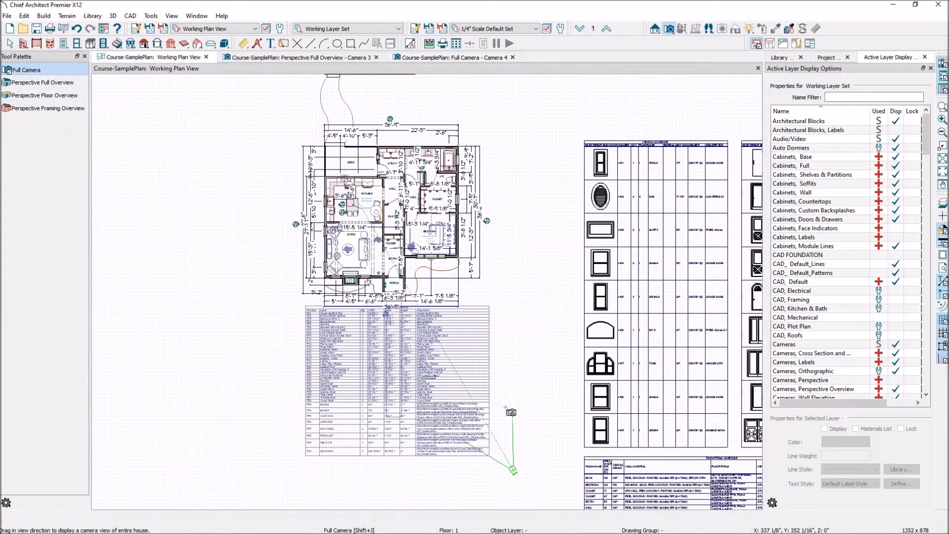
scroll(440, 291, "down", 3)
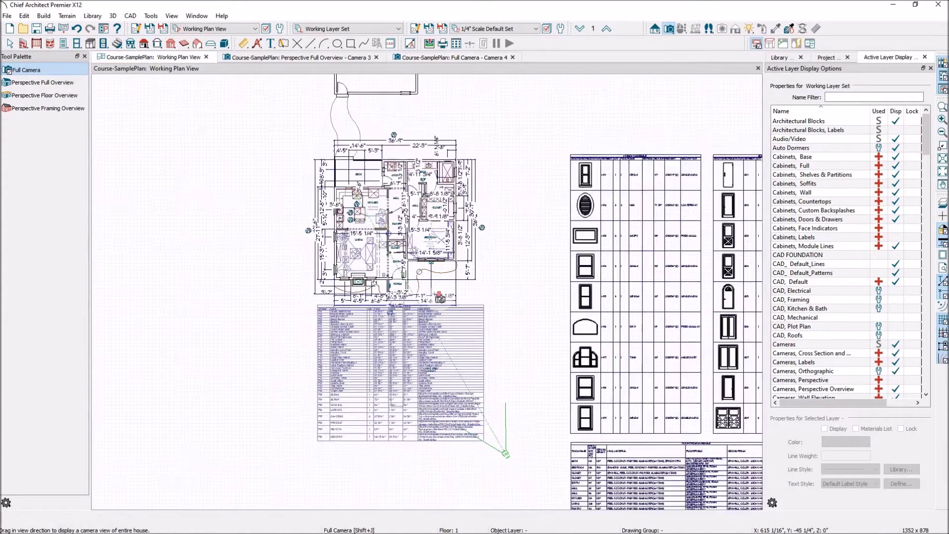
scroll(497, 436, "up", 3)
key("space")
scroll(455, 256, "up", 4)
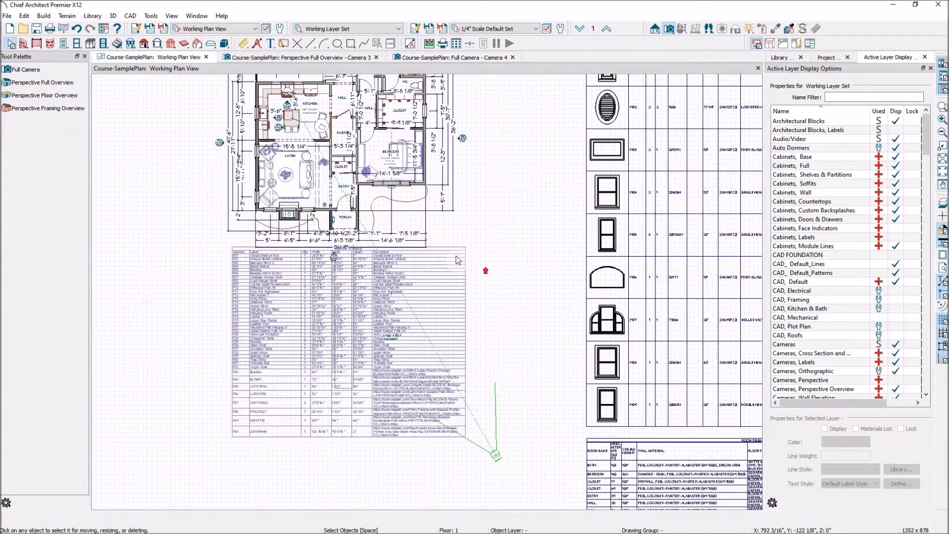
scroll(429, 244, "down", 2)
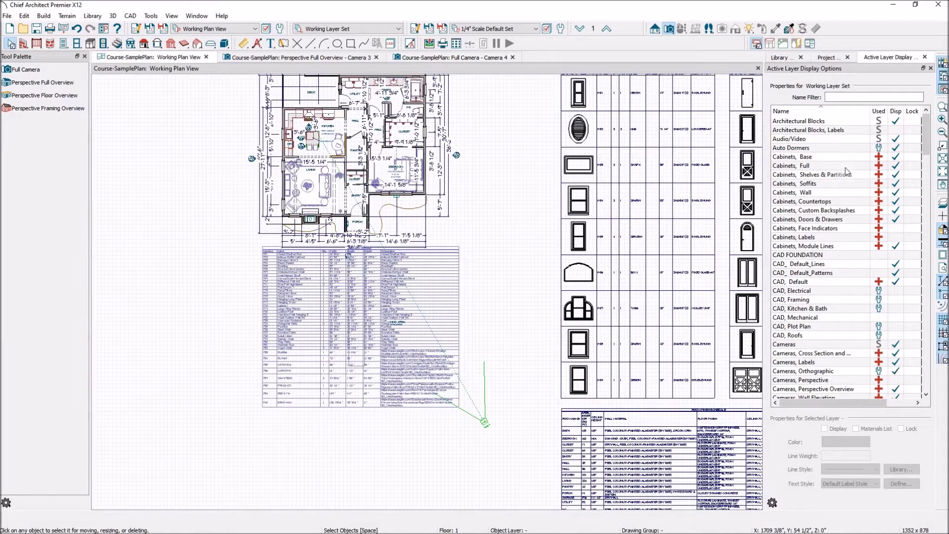
left_click(789, 57)
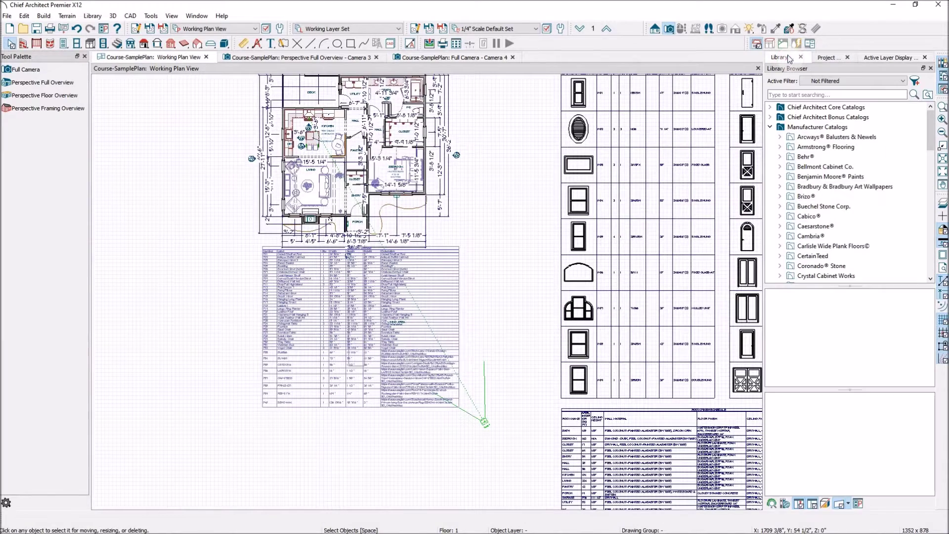
left_click(875, 58)
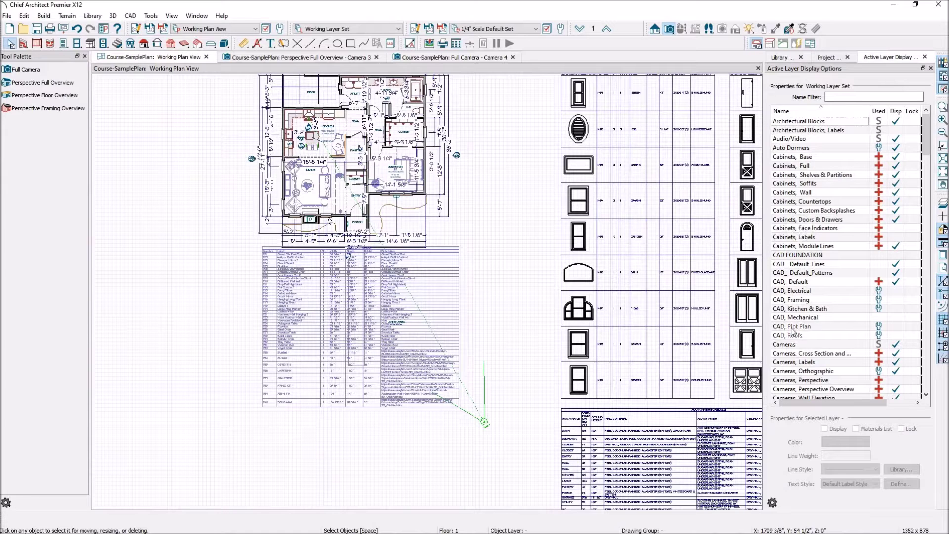
scroll(804, 316, "down", 1)
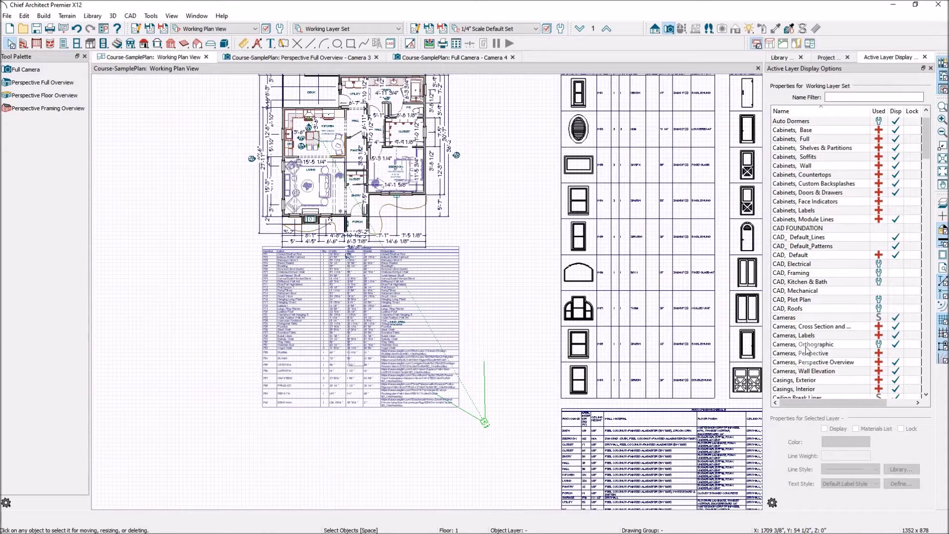
left_click(896, 354)
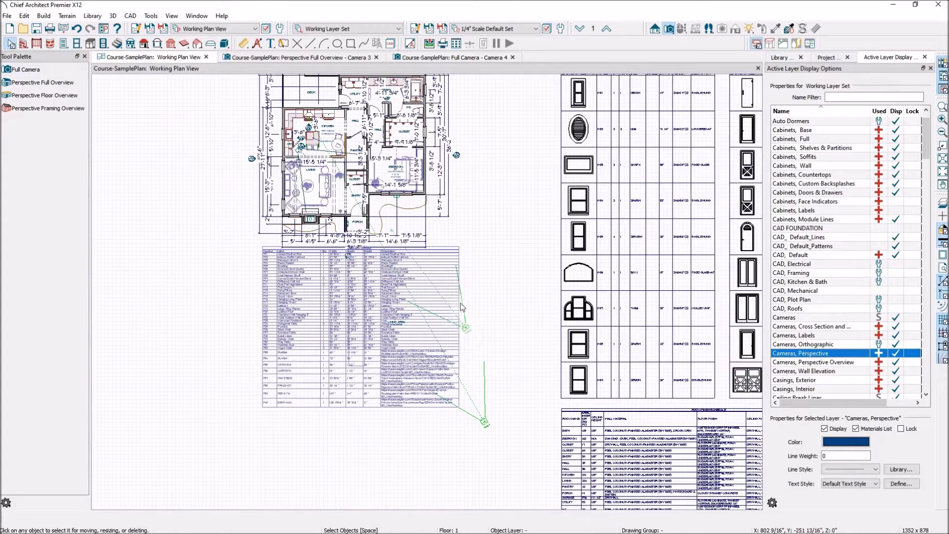
left_click(291, 337)
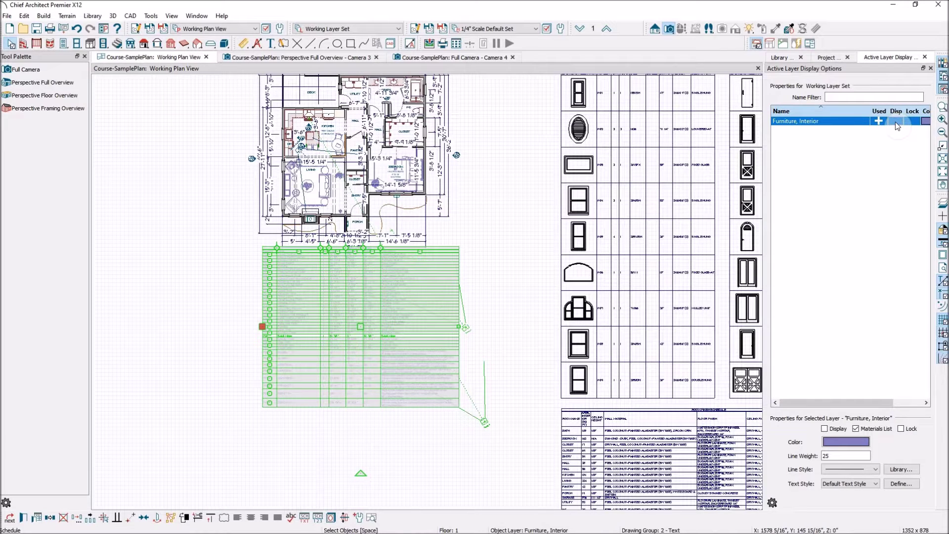
left_click(487, 299)
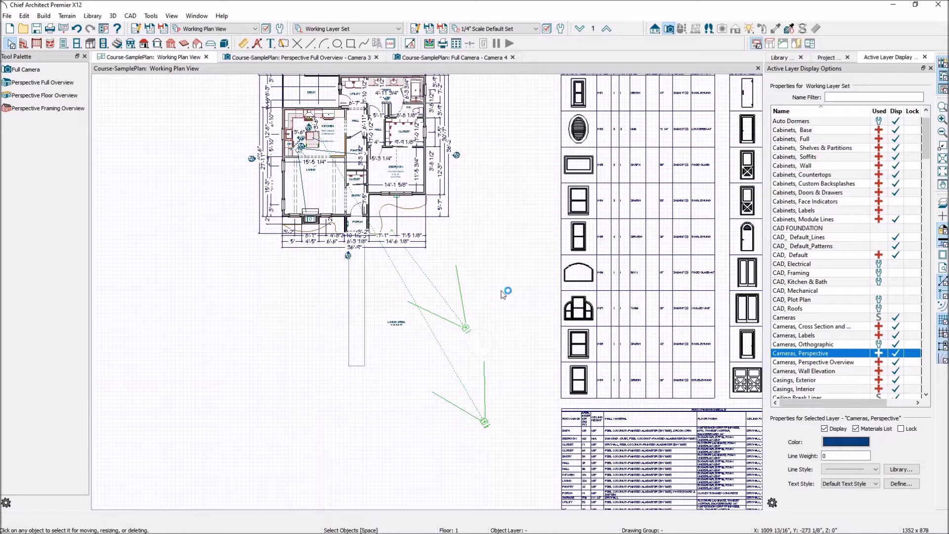
- Select the new full camera's symbol in the plan and open its 3D view from there
scroll(474, 337, "up", 2)
scroll(474, 338, "up", 3)
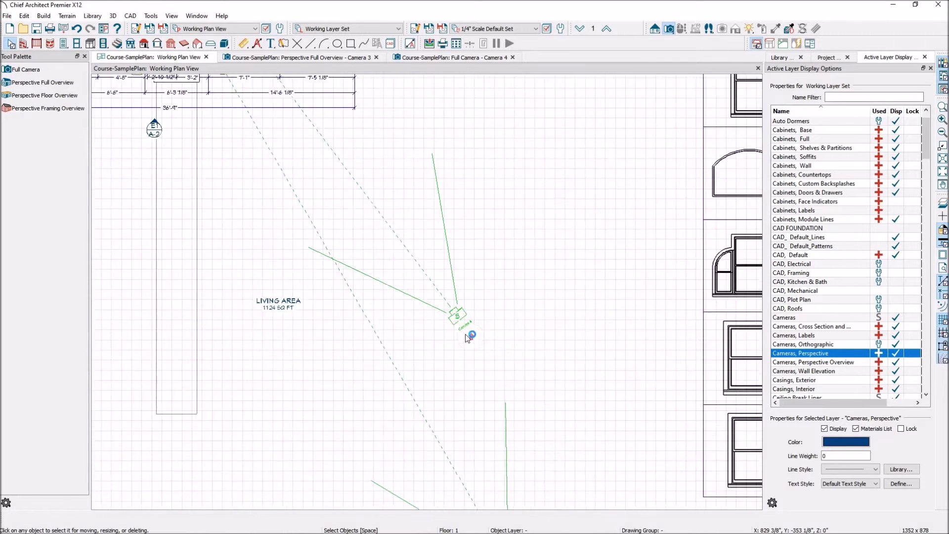
left_click(452, 290)
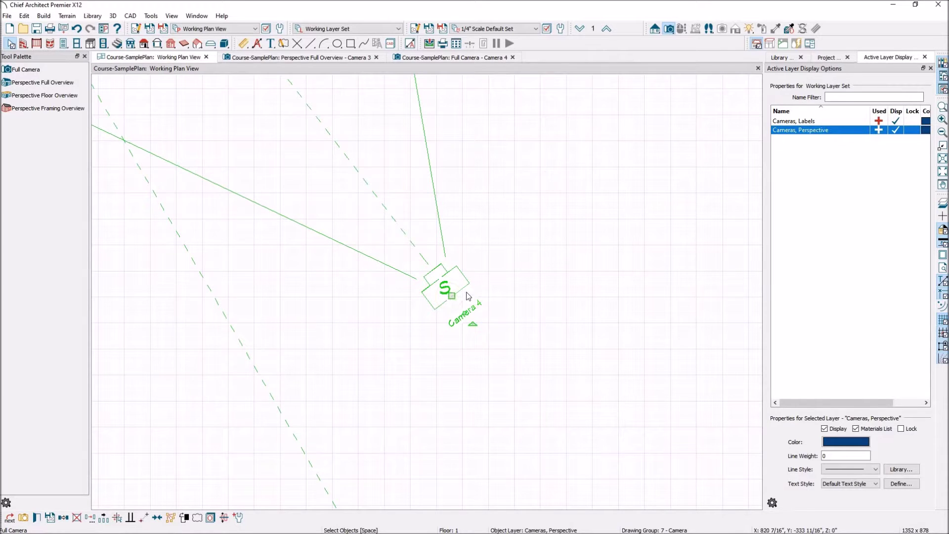
double_click(444, 300)
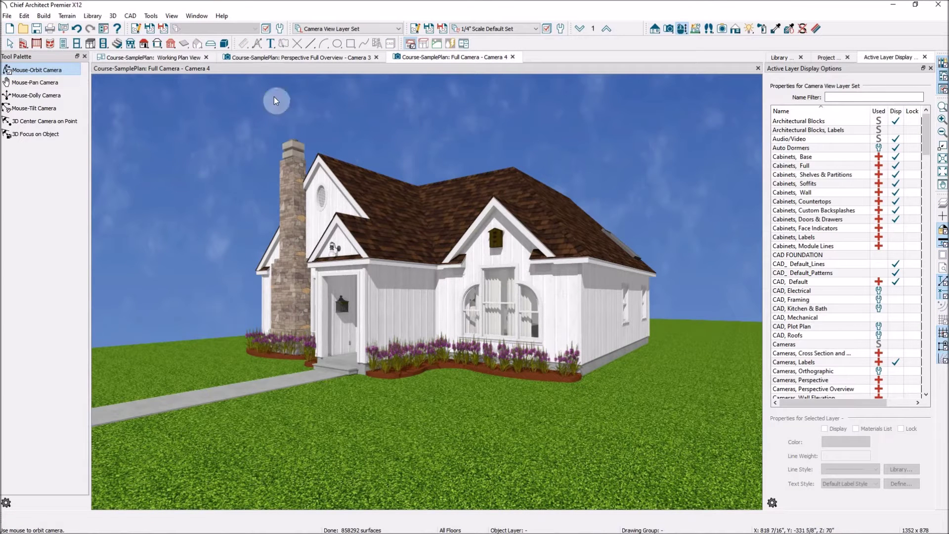
- Back in the plan, name the selected camera "Front Right Camera" and set its tilt angle to 0 in its specification
left_click(148, 58)
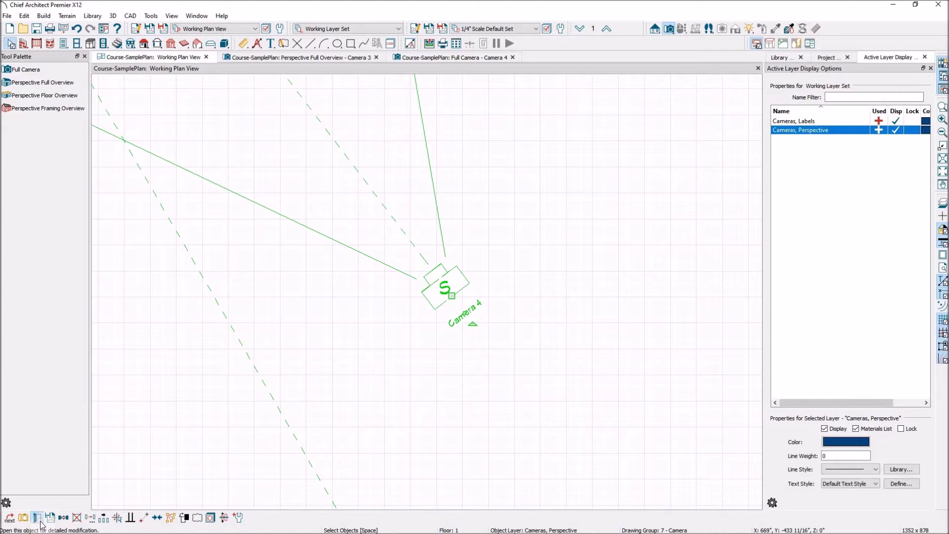
left_click(40, 522)
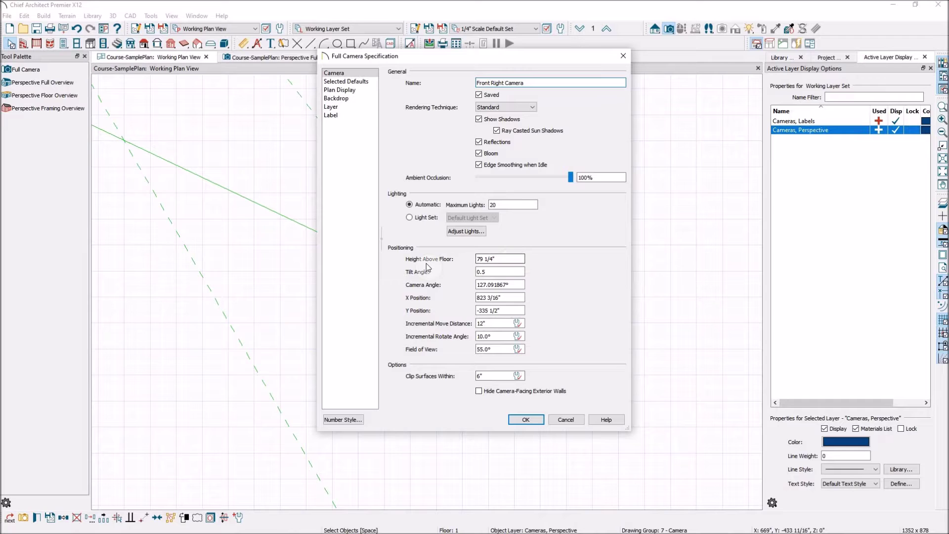
left_click(496, 271)
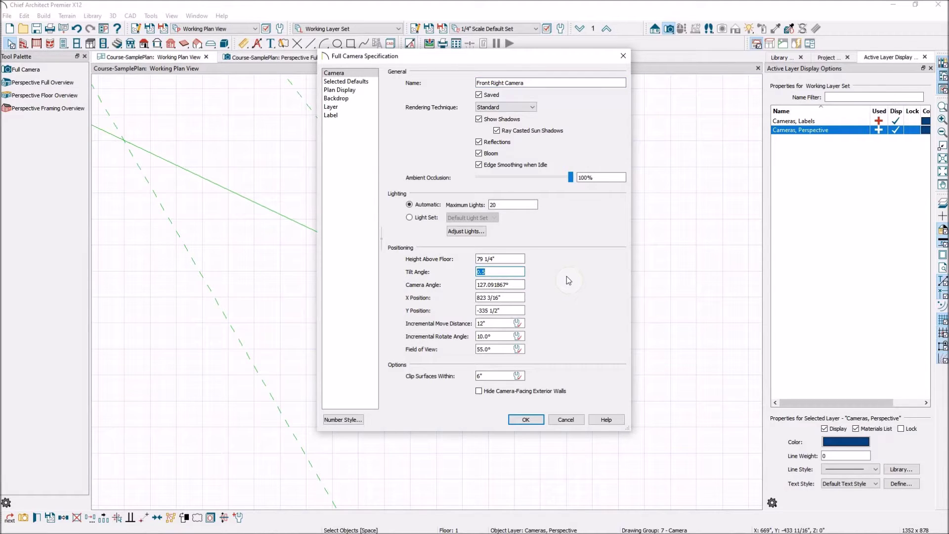
type("0")
double_click(509, 205)
- Preview the library backdrops for the camera and assign the Pond & Park backdrop
left_click(366, 82)
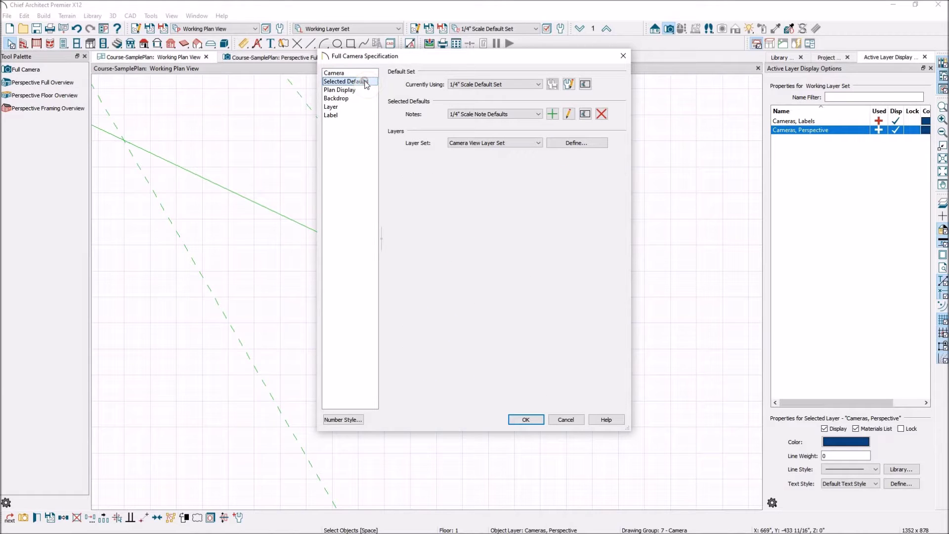
left_click(350, 90)
left_click(347, 99)
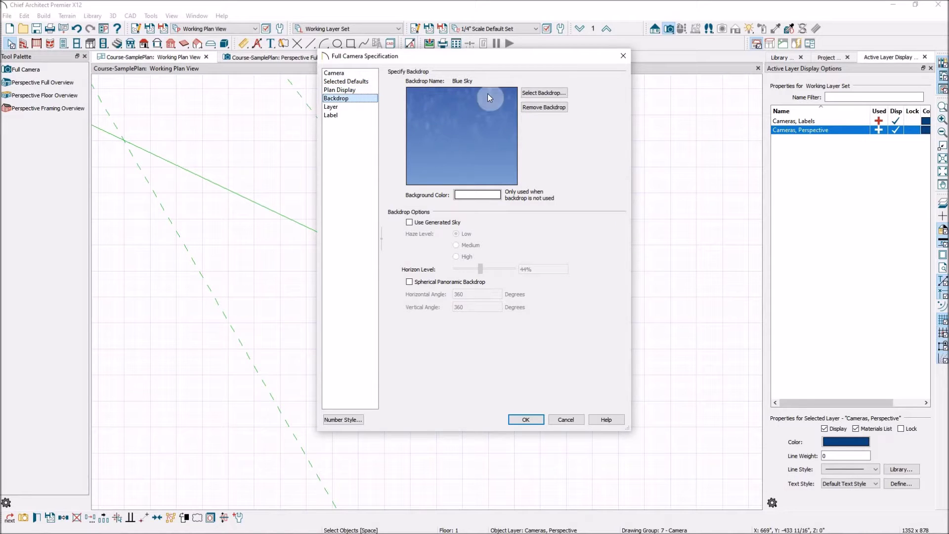
left_click(554, 93)
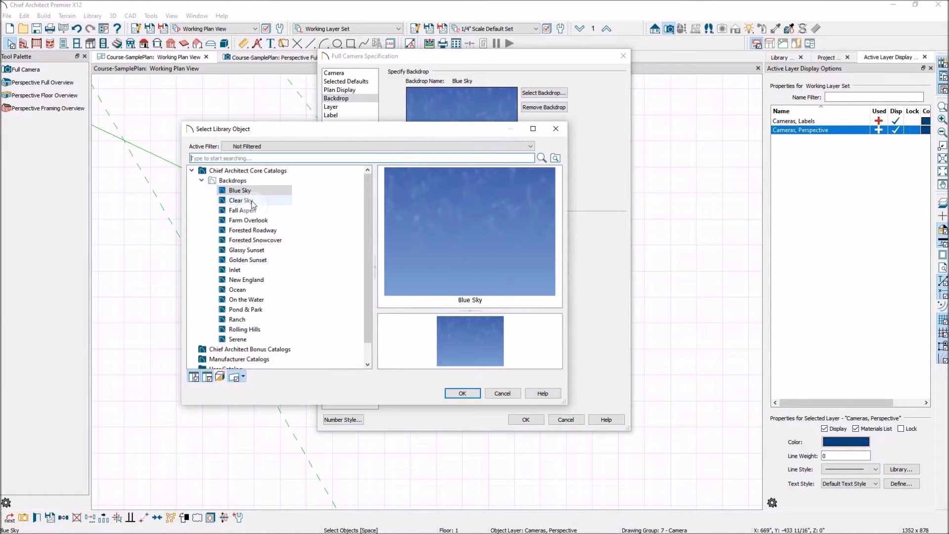
left_click(270, 231)
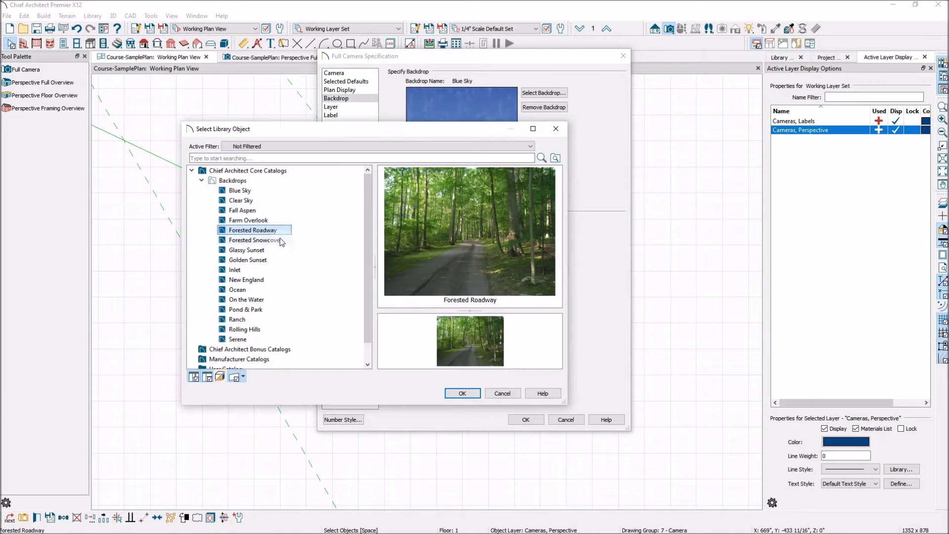
left_click(279, 241)
left_click(264, 250)
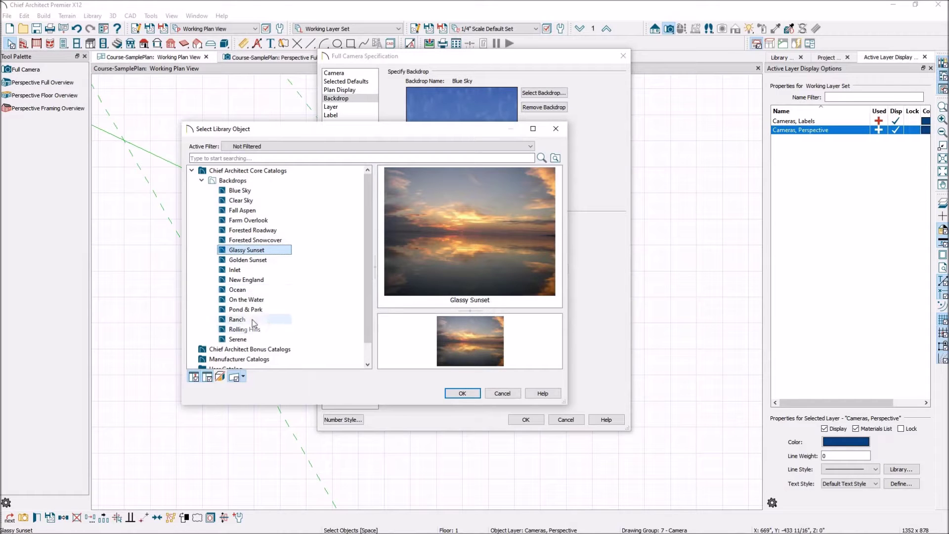
left_click(256, 300)
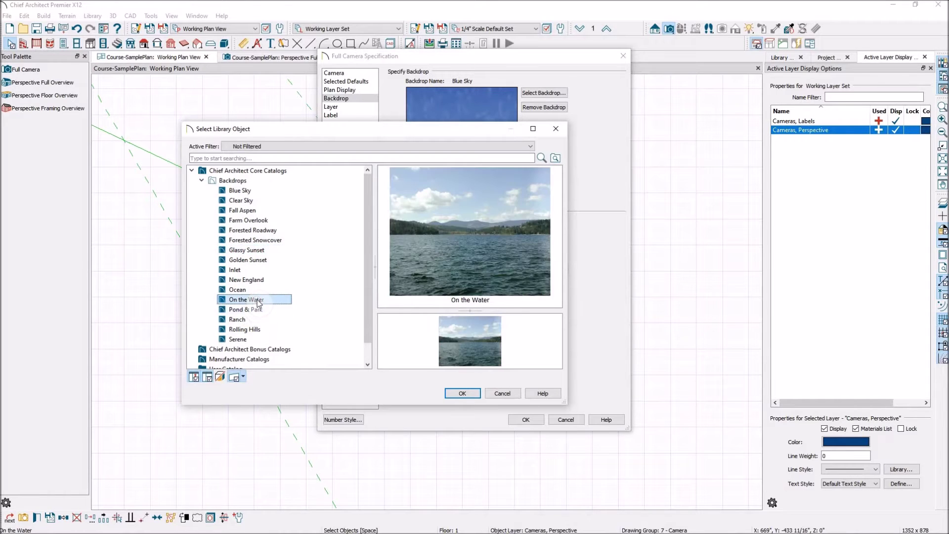
left_click(255, 309)
left_click(463, 393)
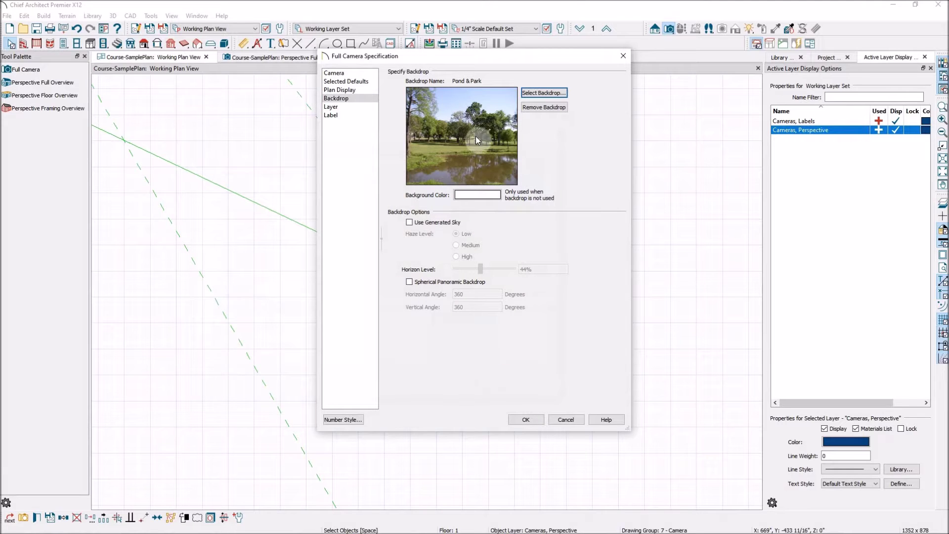
- Apply the camera specification and open the Front Right Camera view
left_click(341, 115)
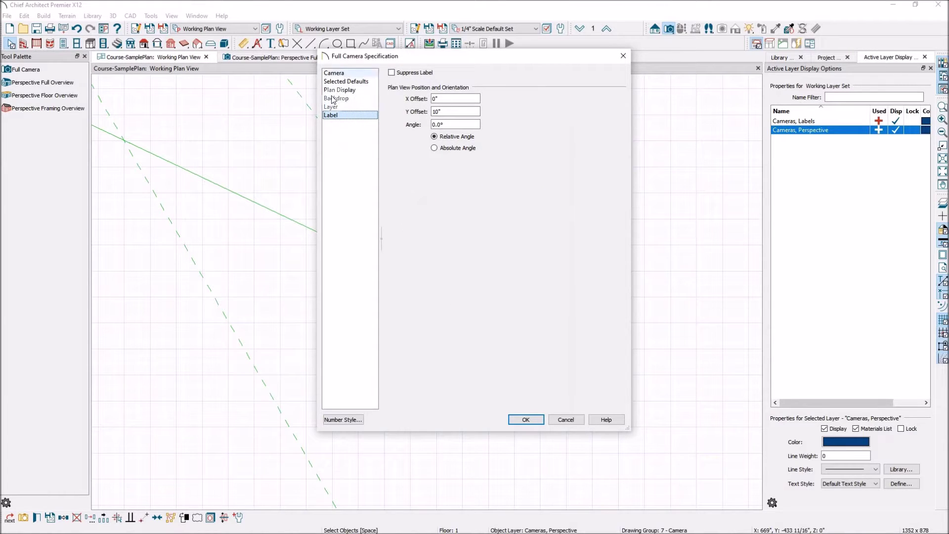
left_click(530, 421)
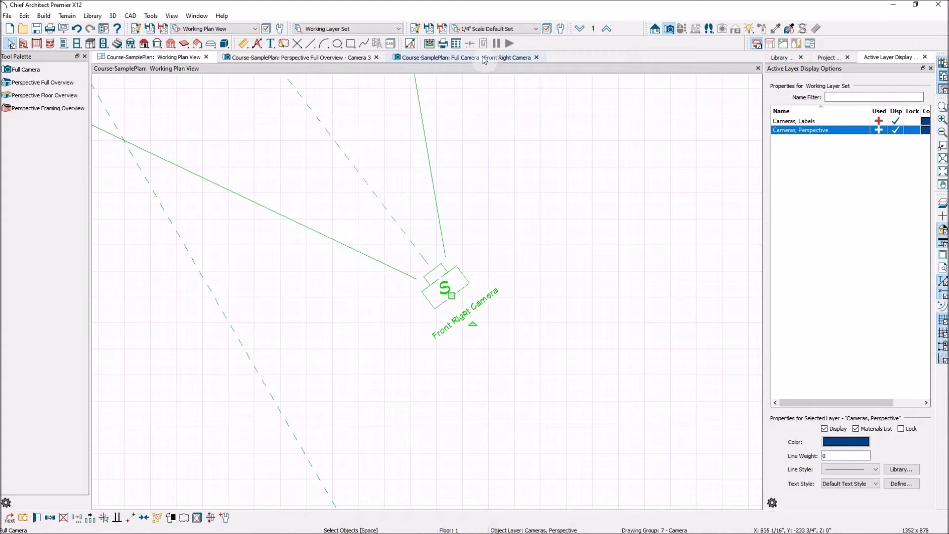
left_click(508, 59)
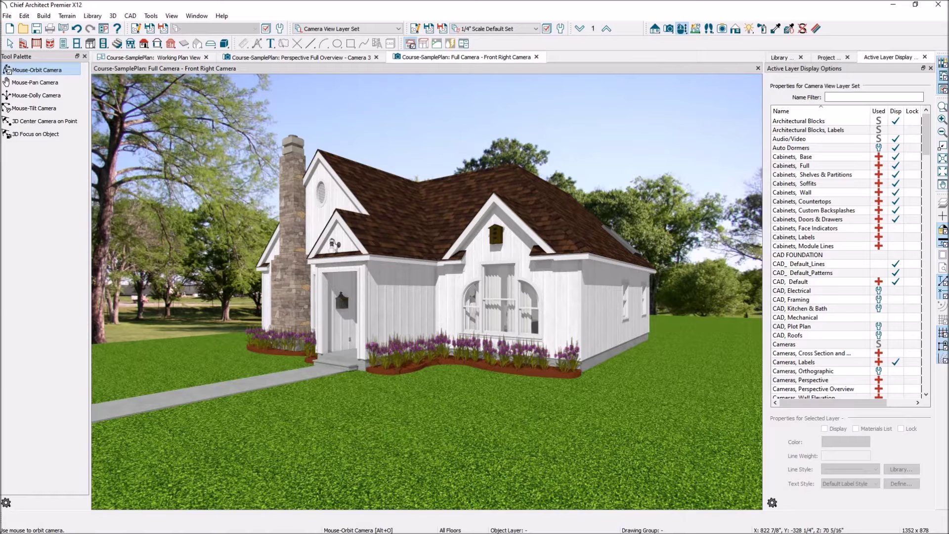
- Preview the camera view in the Vector View, Glass House, Duotone, Technical Illustration, Painting and Watercolor rendering techniques
left_click(668, 28)
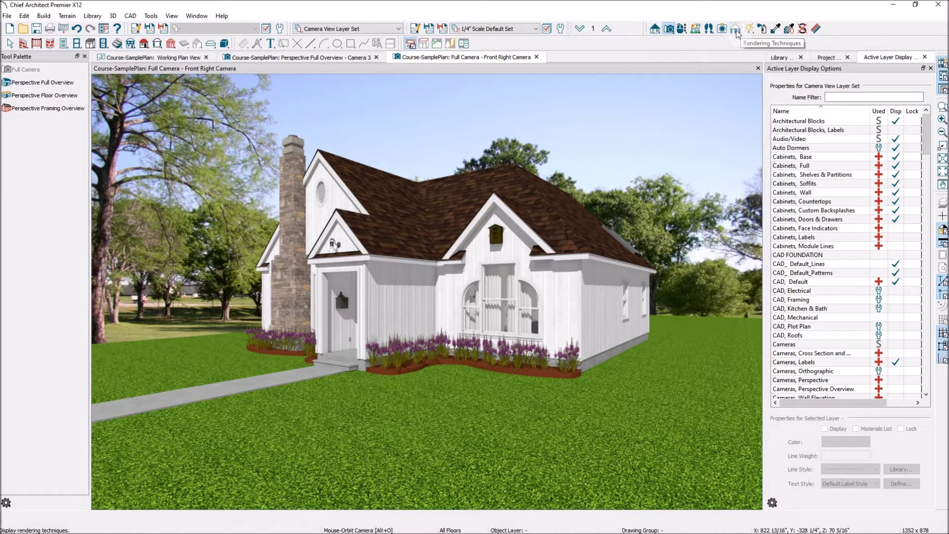
left_click(735, 30)
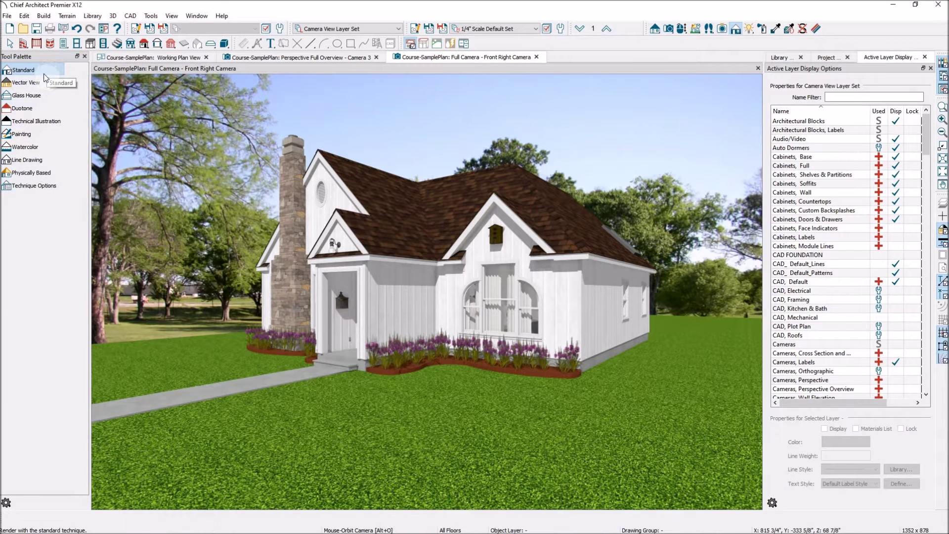
left_click(27, 84)
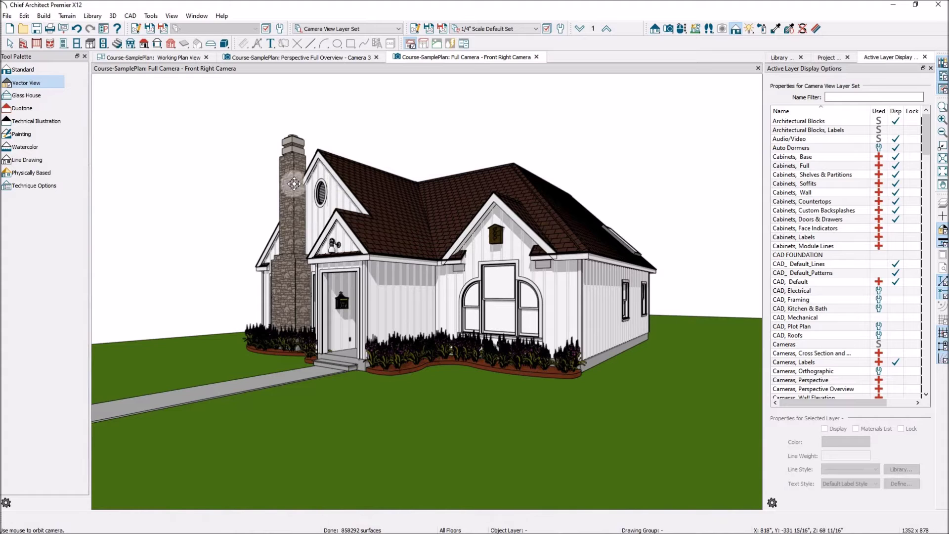
left_click(34, 95)
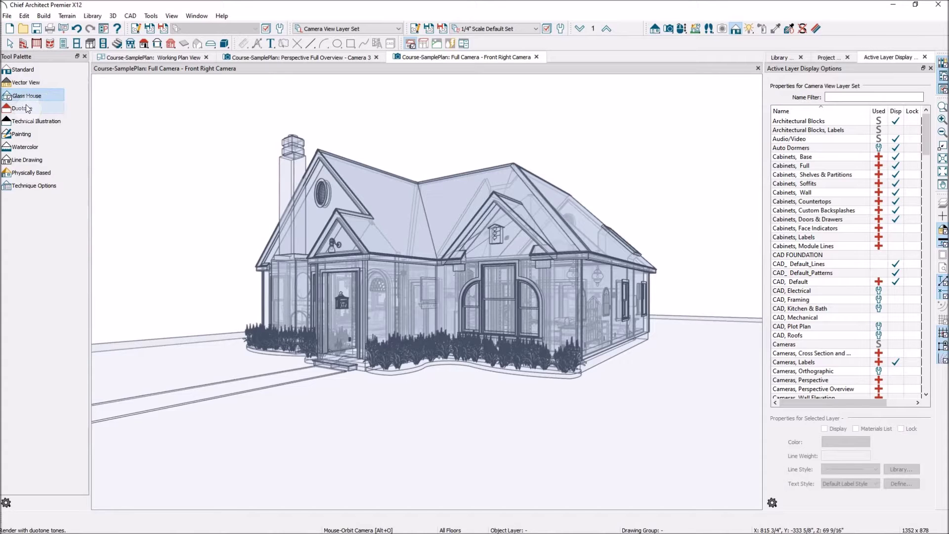
left_click(24, 109)
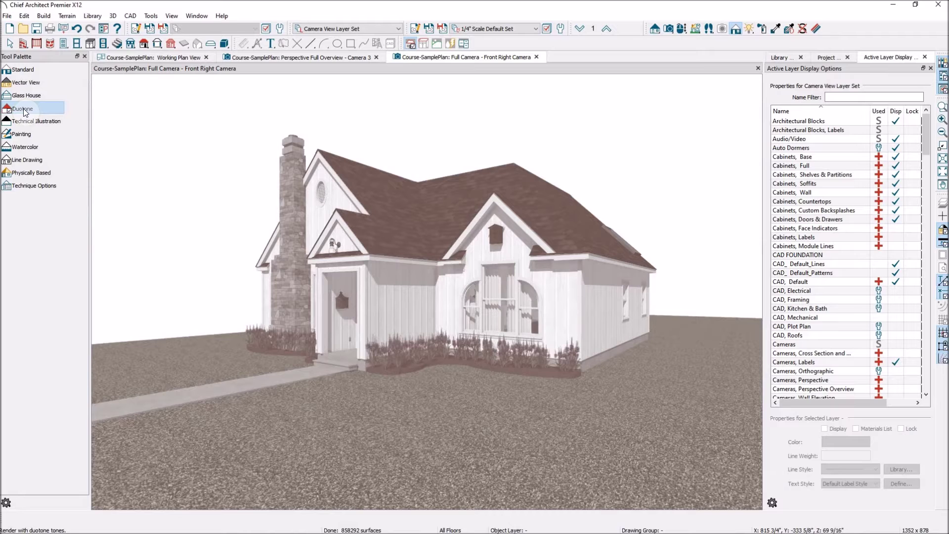
left_click(31, 121)
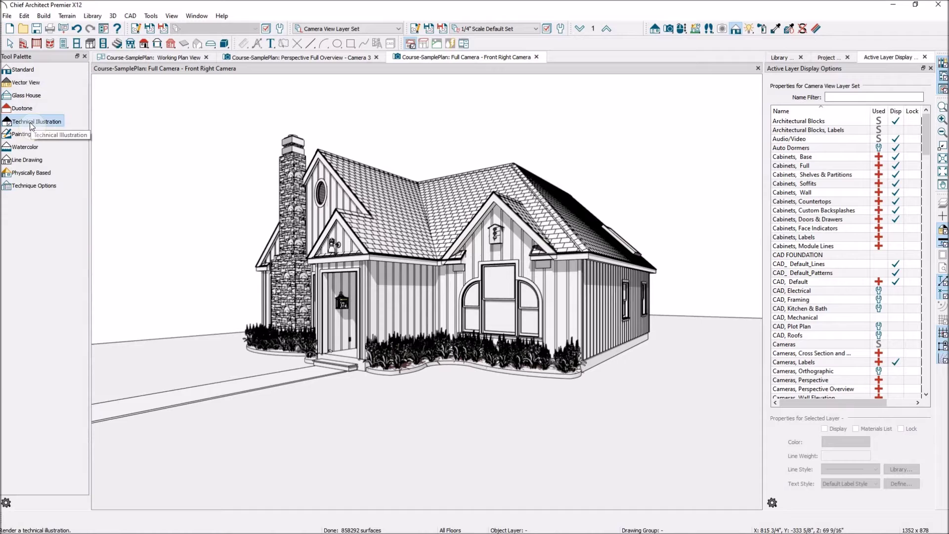
left_click(23, 135)
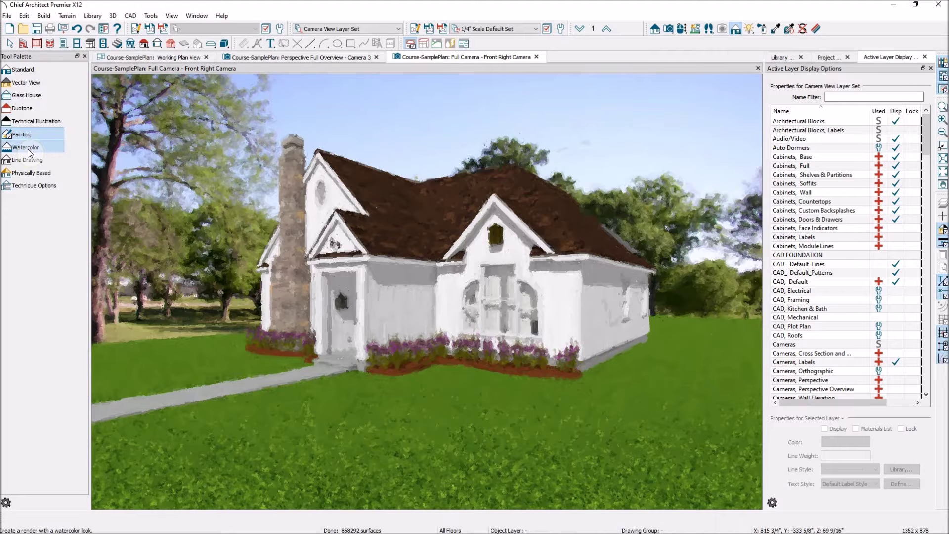
left_click(27, 149)
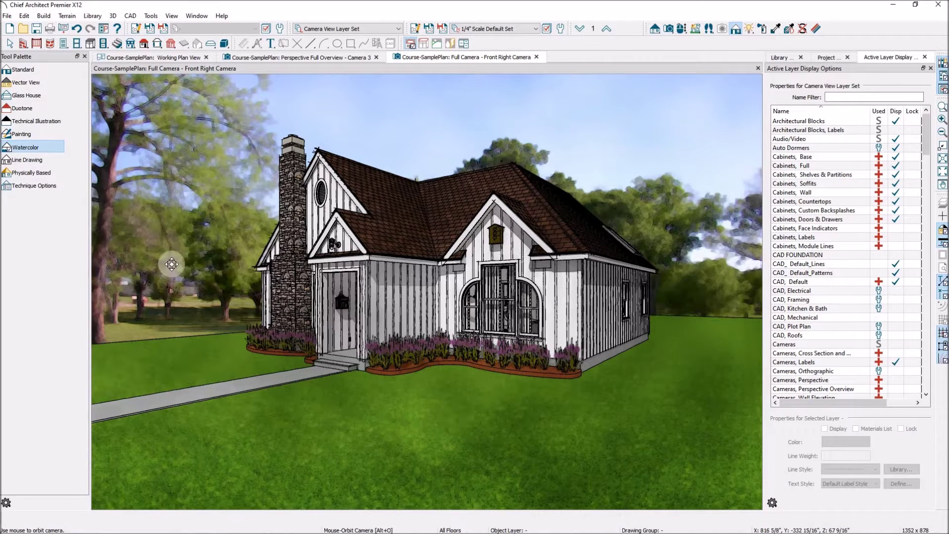
- Preview the Line Drawing rendering technique and examine the line work on the roof and chimney up close
left_click(36, 161)
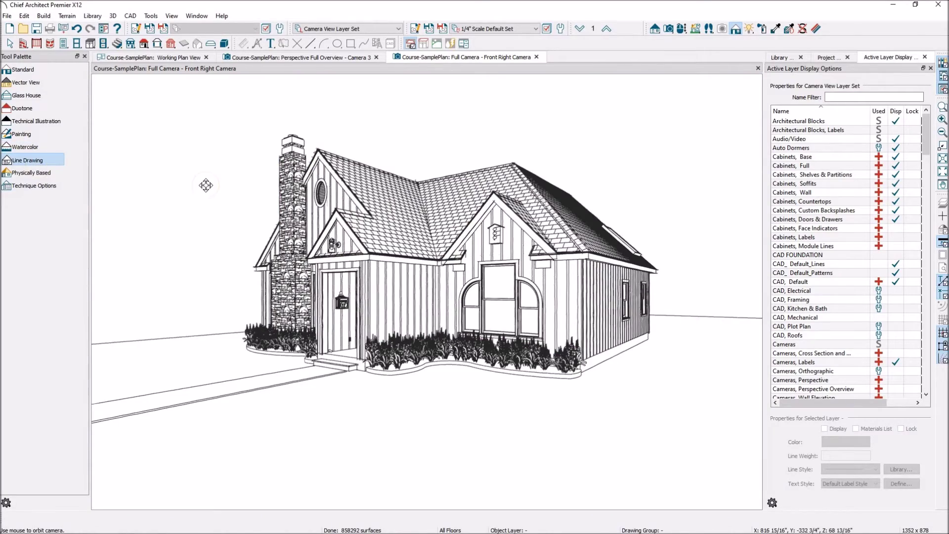
scroll(324, 140, "up", 10)
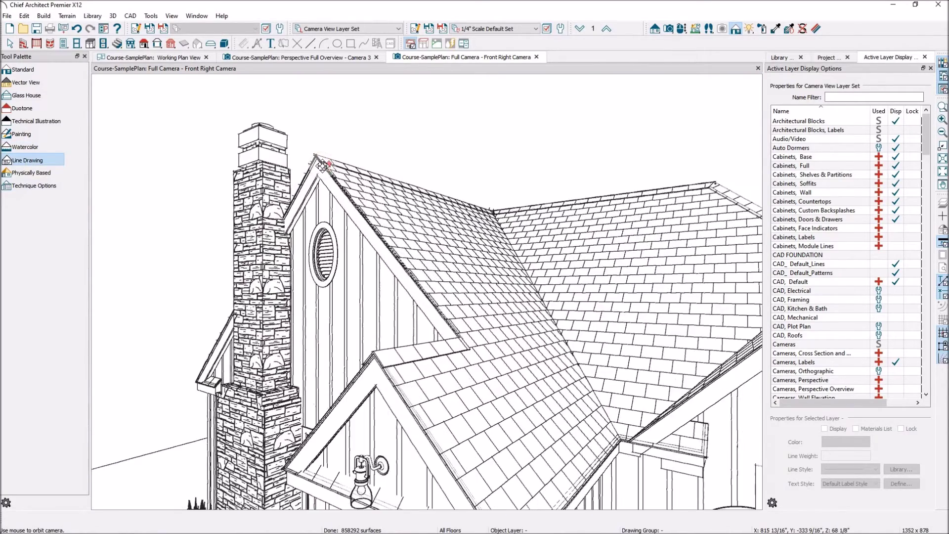
left_click_drag(323, 166, 268, 173)
scroll(268, 173, "down", 10)
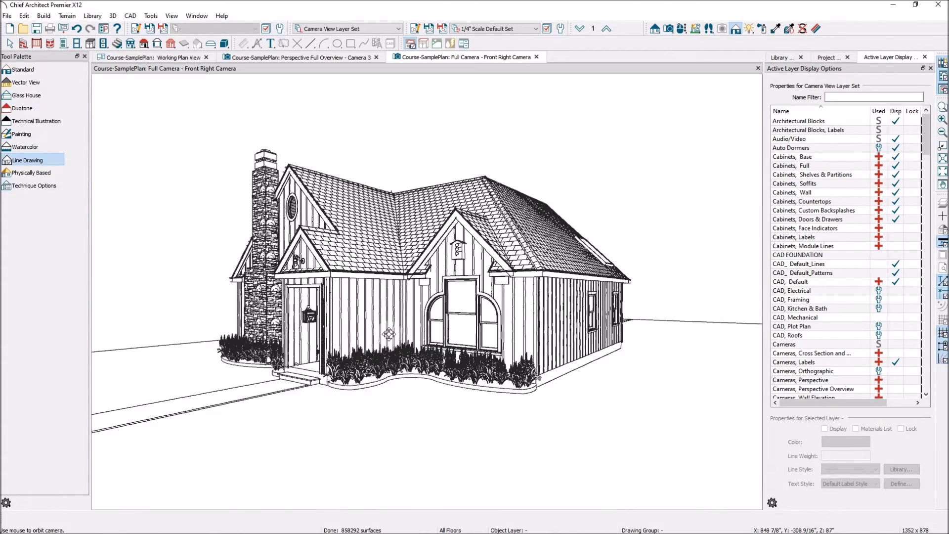
scroll(279, 326, "up", 2)
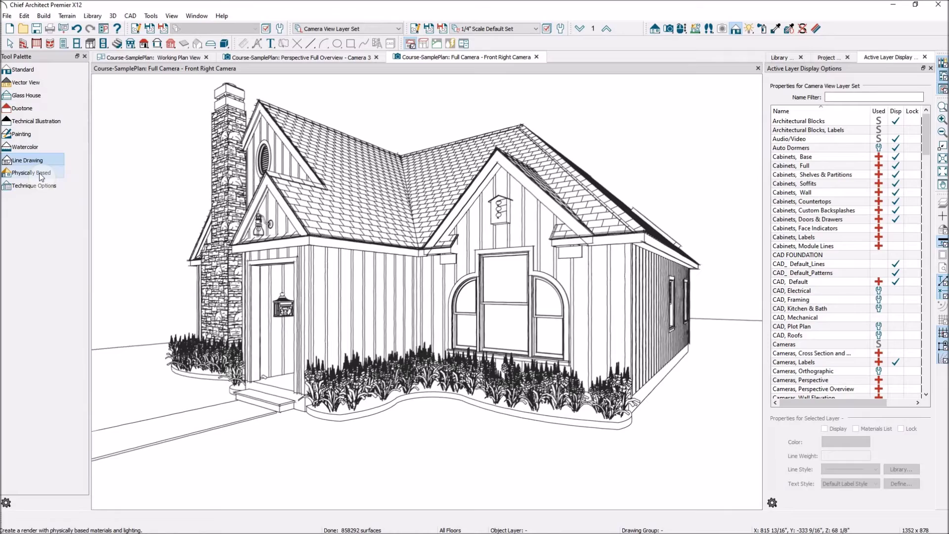
- Preview the Physically Based rendering technique and view the front of the house from a slightly different angle
left_click(39, 175)
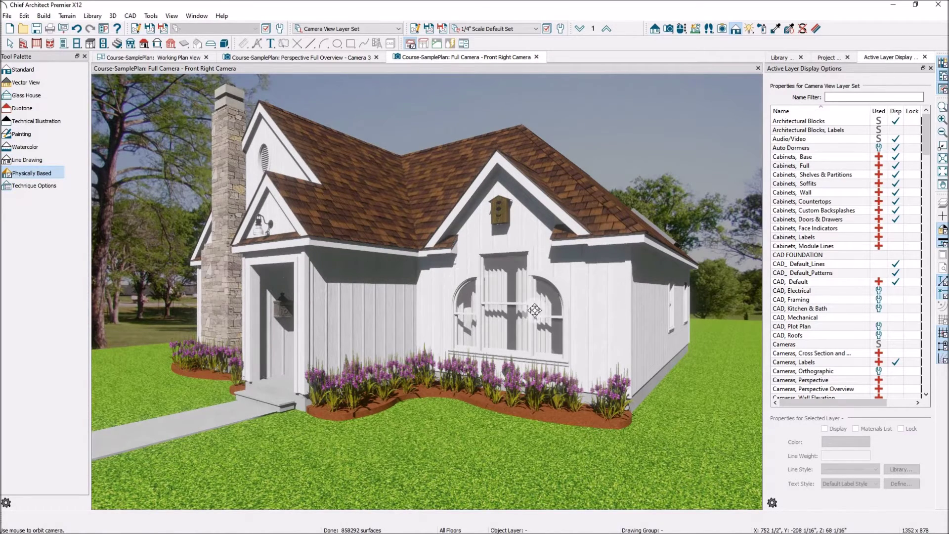
left_click_drag(464, 306, 316, 254)
mouse_move(446, 308)
left_mouse_down()
mouse_move(457, 311)
mouse_move(445, 306)
left_mouse_up()
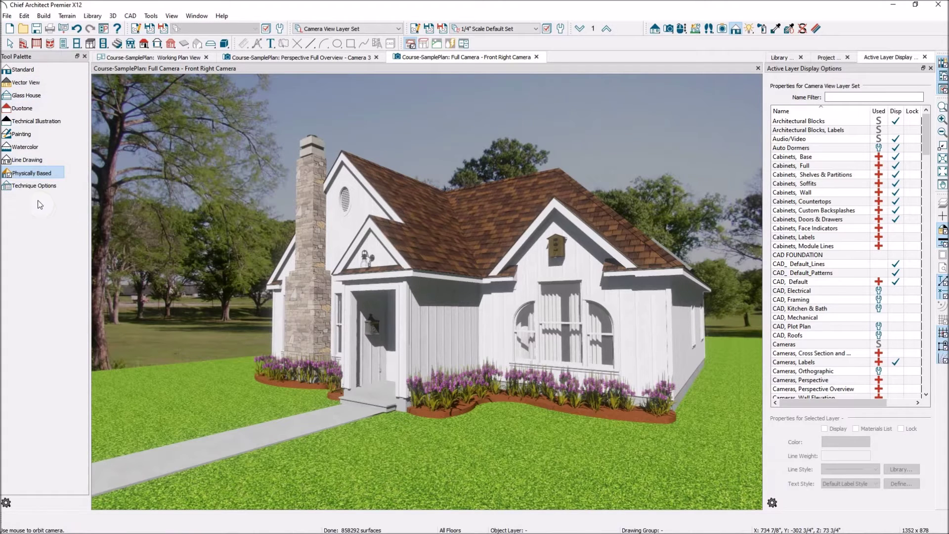
- Open the rendering technique options and review the settings of the Standard technique
left_click(34, 186)
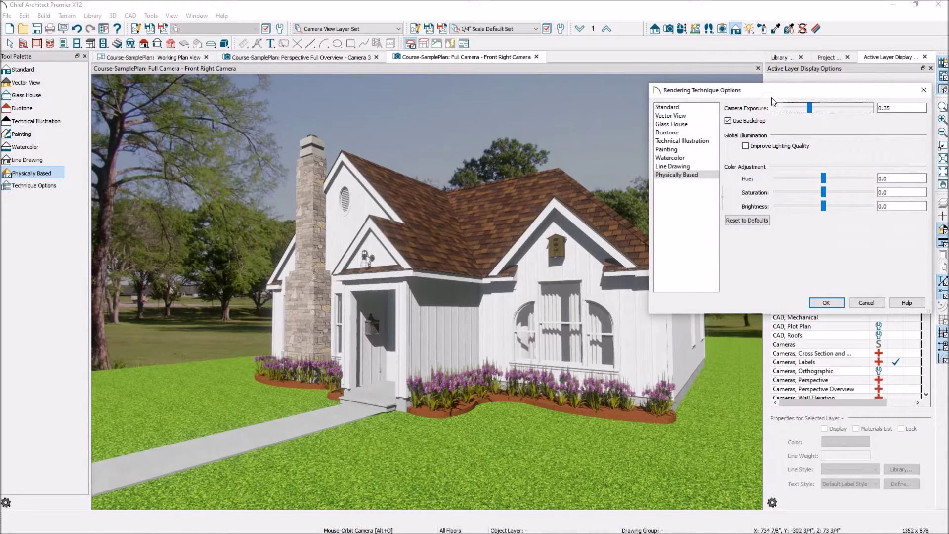
left_click_drag(777, 95, 686, 98)
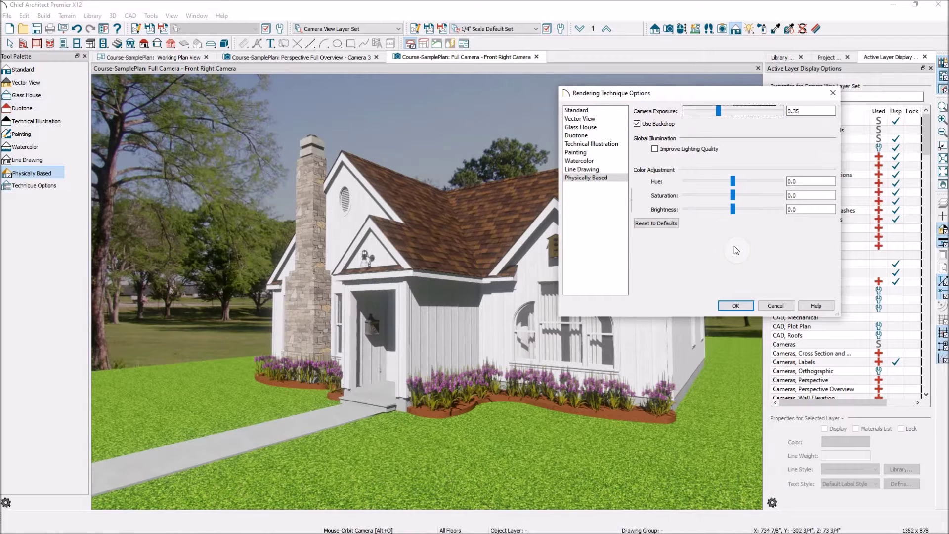
left_click(594, 111)
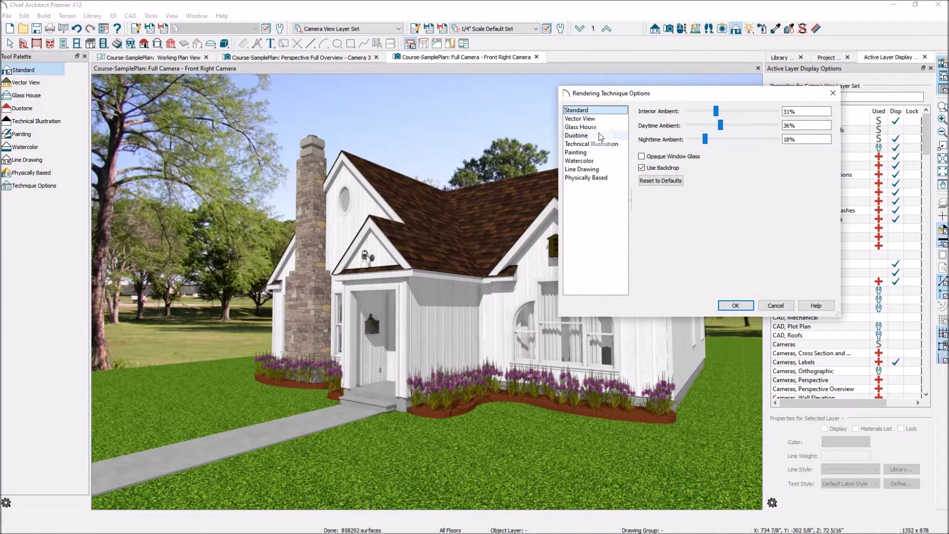
- In the Line Drawing options, set Squiggle Frequency to 23, Squiggle Amplitude to 53 and Extend Amount to 30
left_click(597, 171)
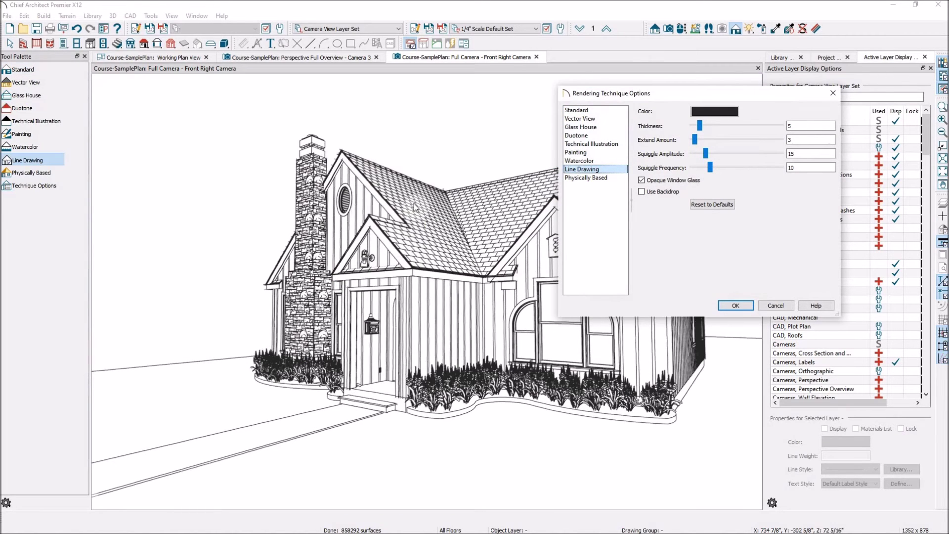
left_click_drag(710, 168, 733, 170)
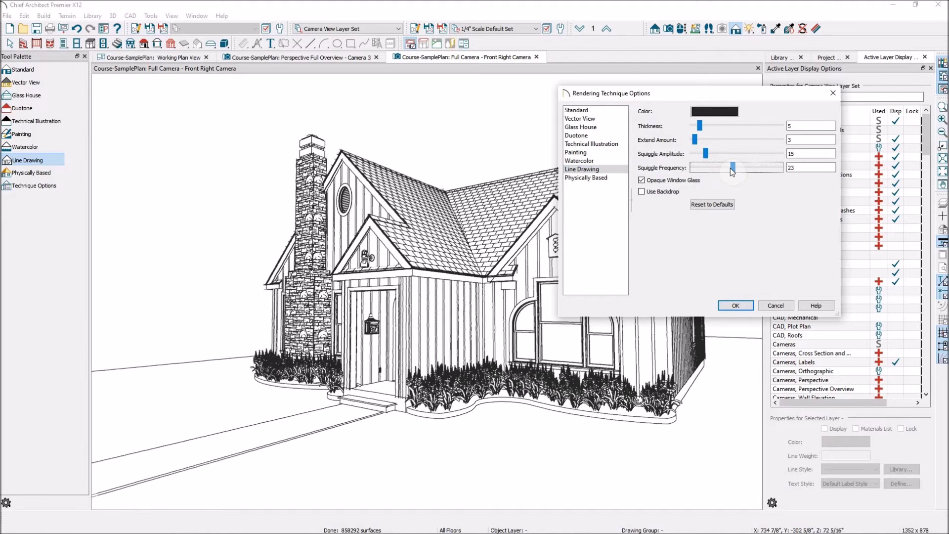
left_click(707, 155)
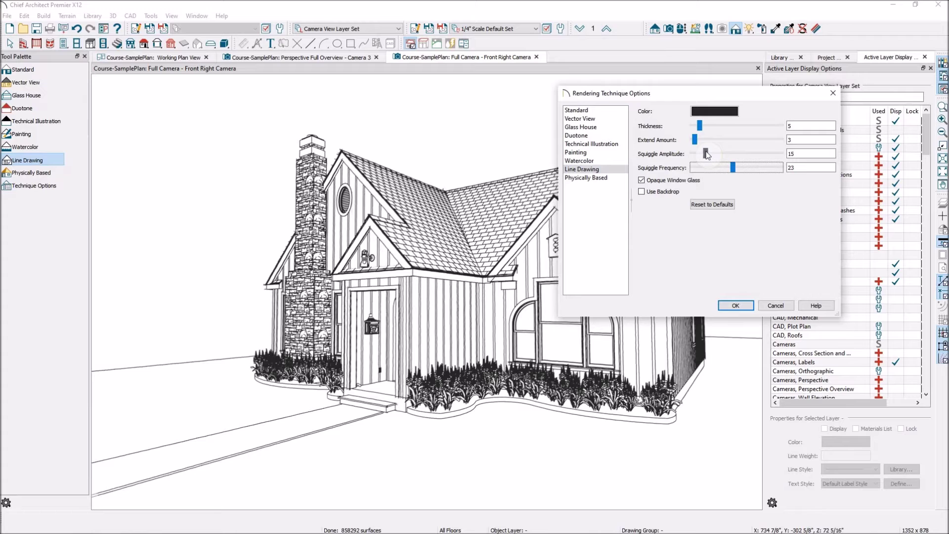
left_click(741, 156)
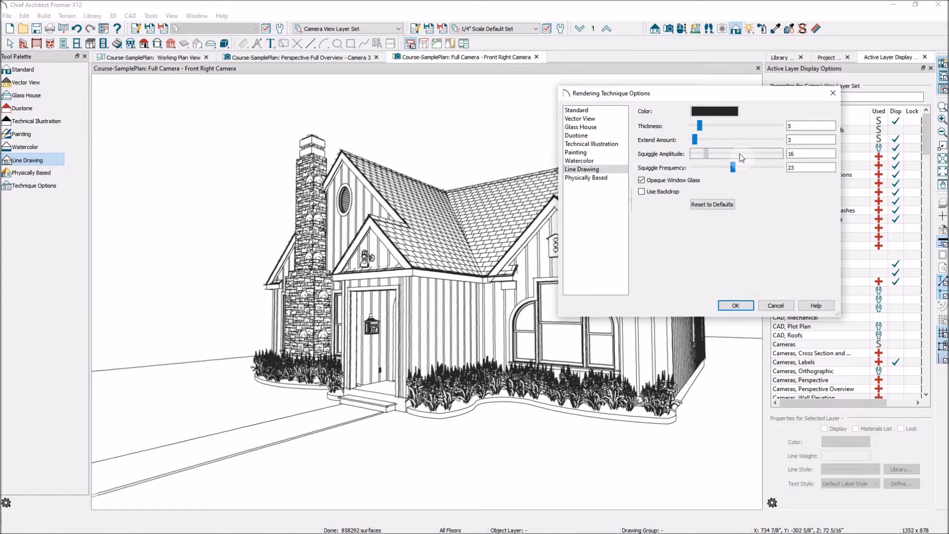
left_click(740, 156)
left_click(719, 141)
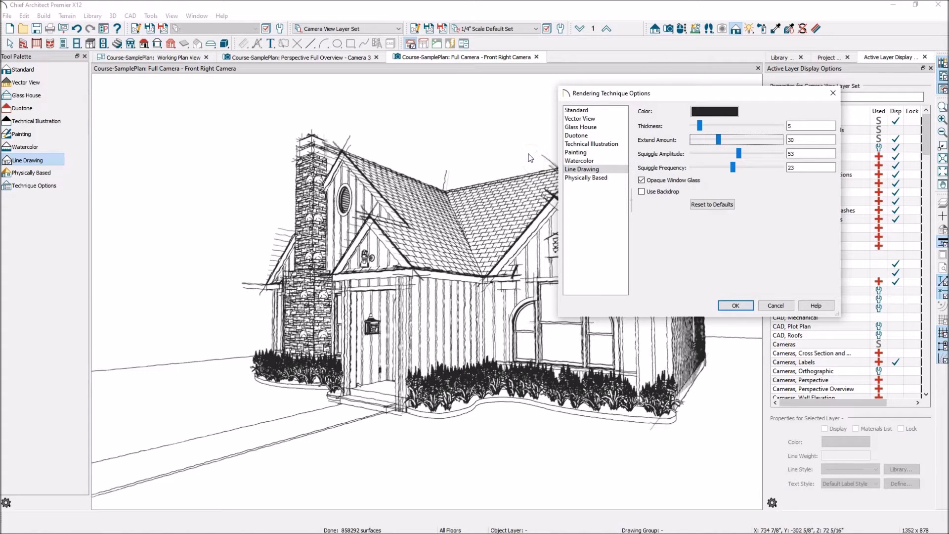
- Turn off Line Drawing on Top in the Watercolor options and apply the options with the Standard technique active
left_click(591, 162)
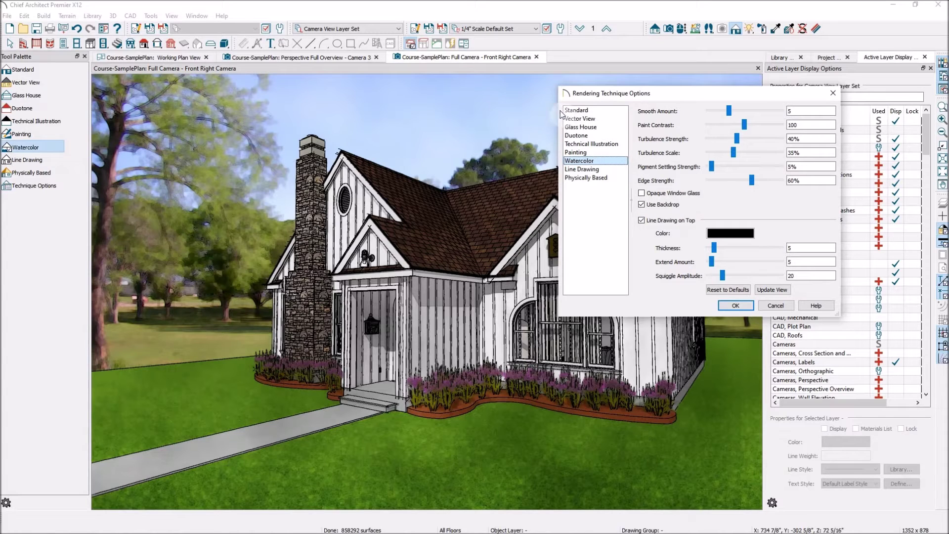
left_click(642, 220)
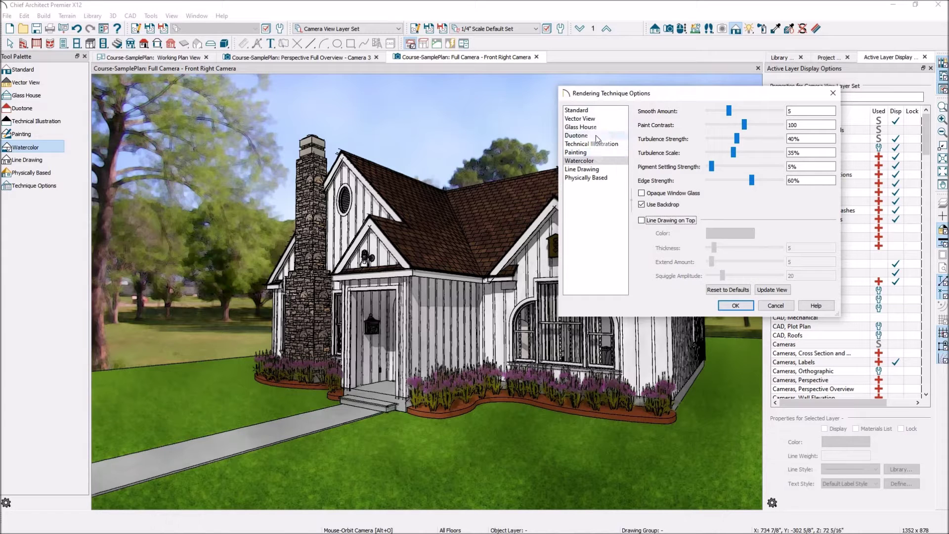
left_click(593, 111)
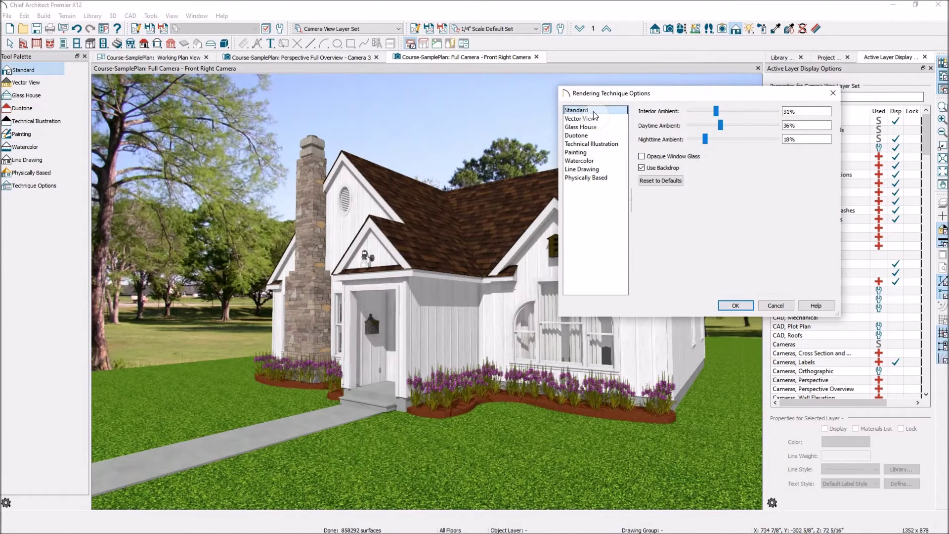
left_click(735, 306)
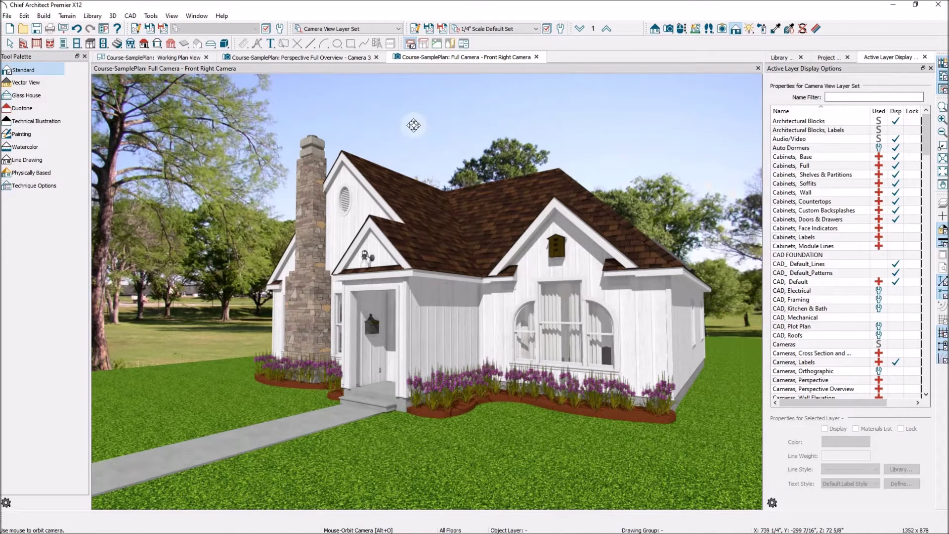
left_click_drag(282, 334, 301, 333)
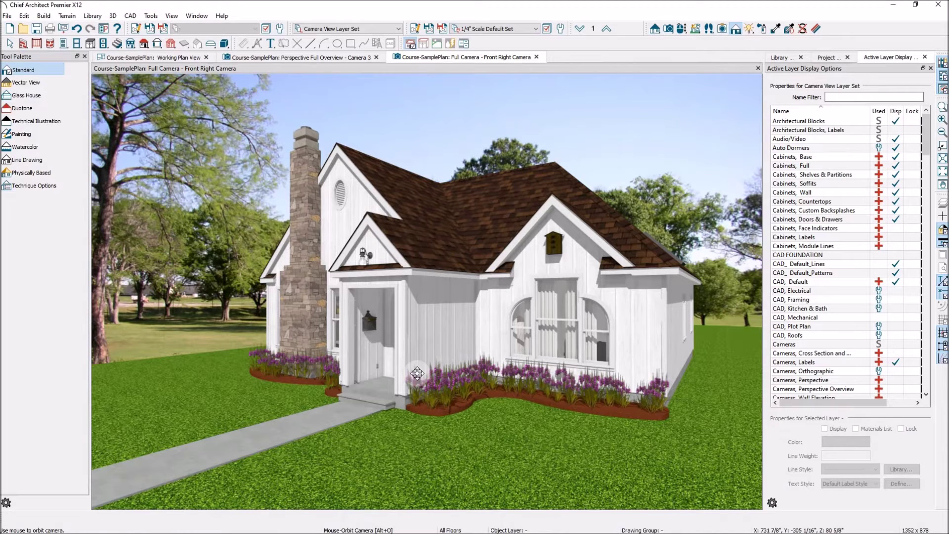
- Switch to the Perspective Full Overview of Camera 3 and examine the house front up close from near eye level
left_click(352, 62)
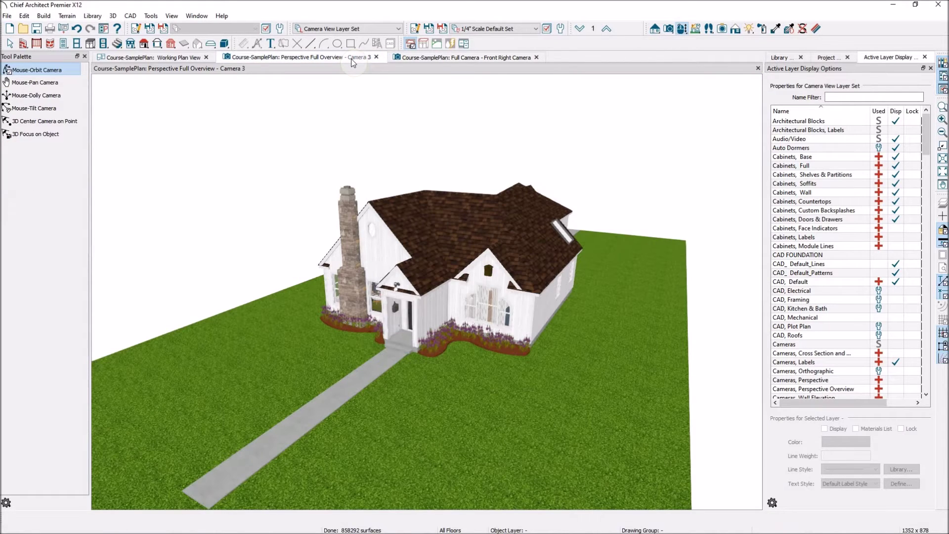
left_click_drag(518, 357, 508, 324)
scroll(403, 219, "up", 5)
scroll(401, 223, "down", 2)
left_click_drag(401, 225, 485, 304)
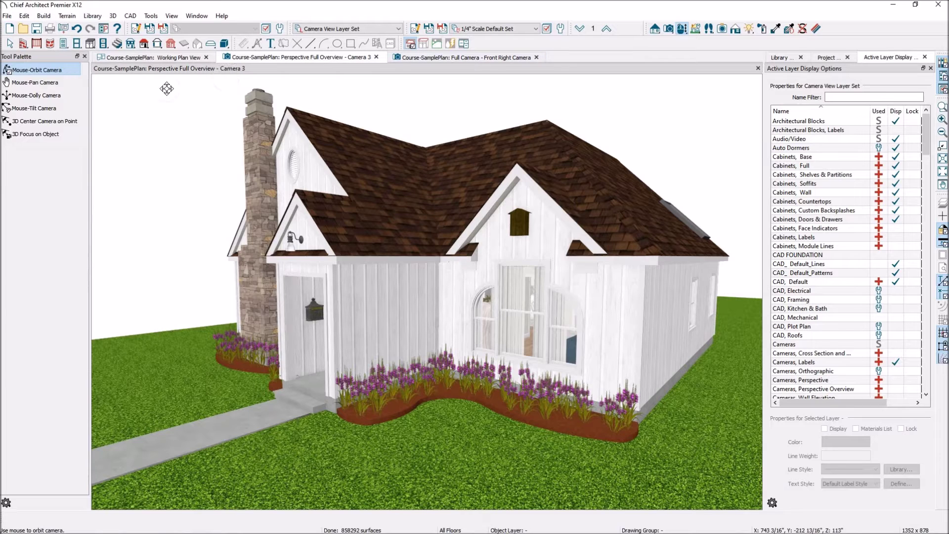
- Create a perspective floor overview of floor 1 and orient it as a close top-down view of the house interior
left_click(668, 30)
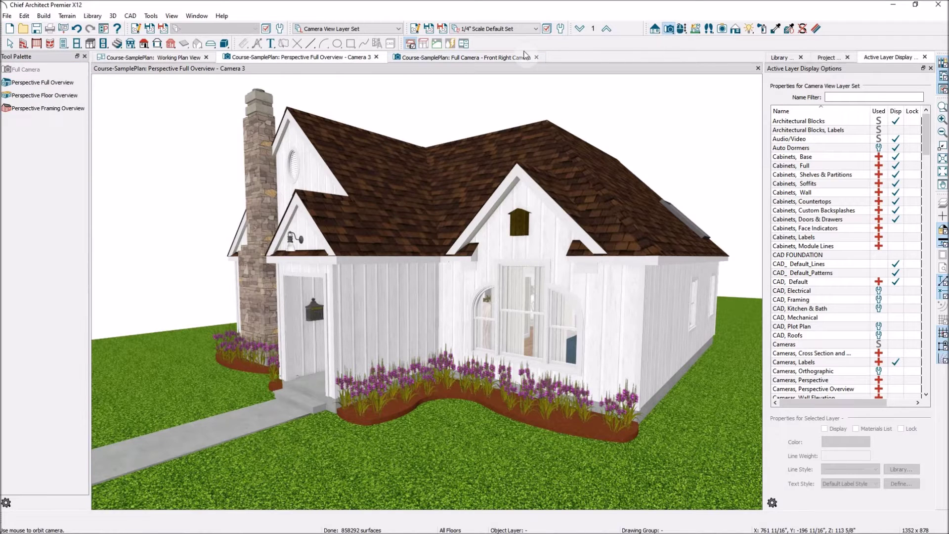
left_click(56, 95)
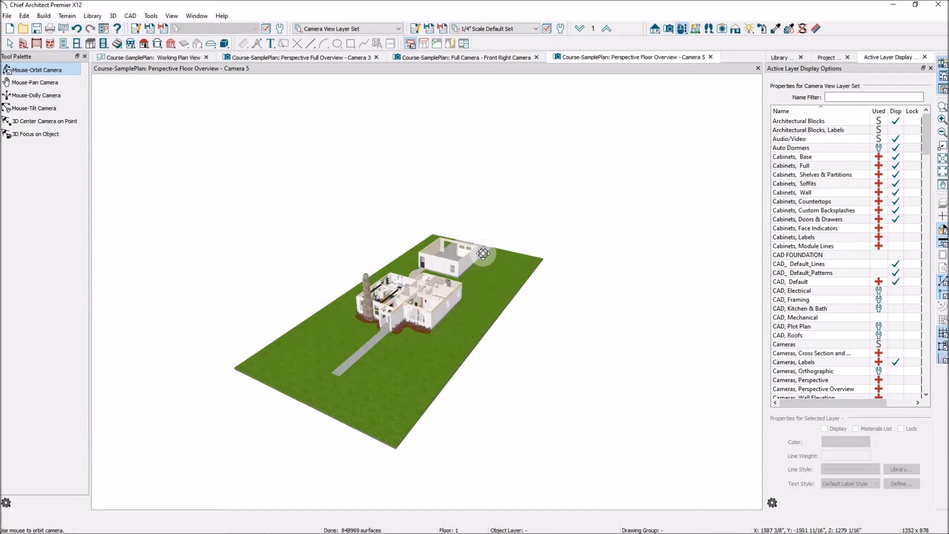
left_click_drag(370, 266, 426, 395)
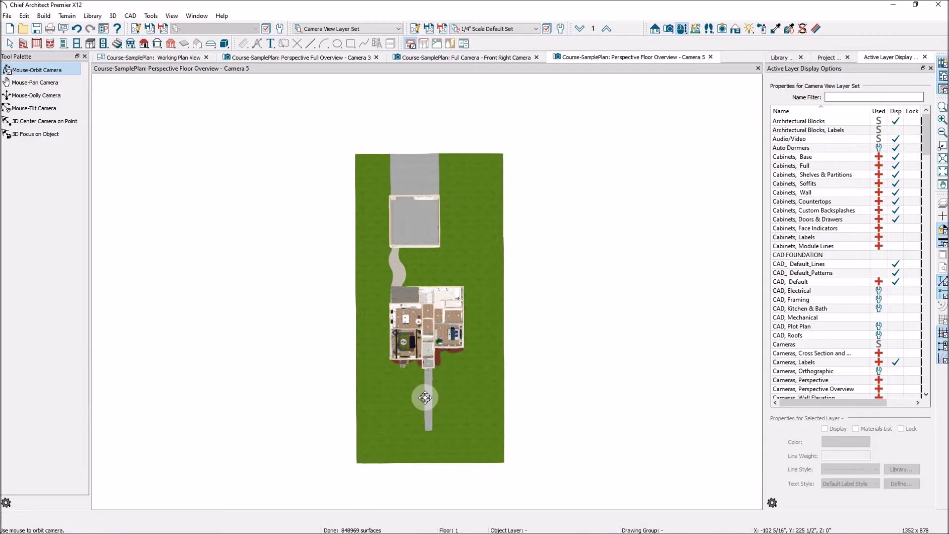
scroll(431, 349, "up", 5)
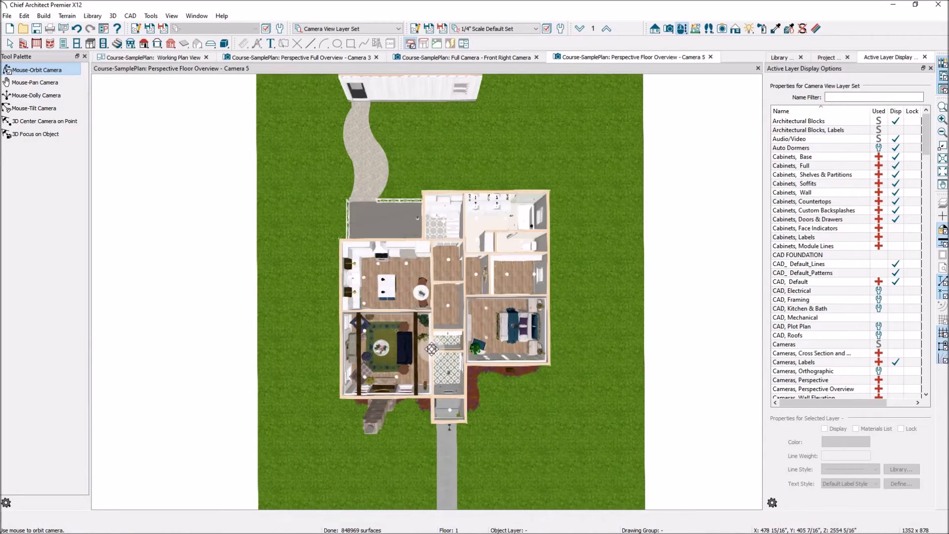
scroll(432, 349, "up", 4)
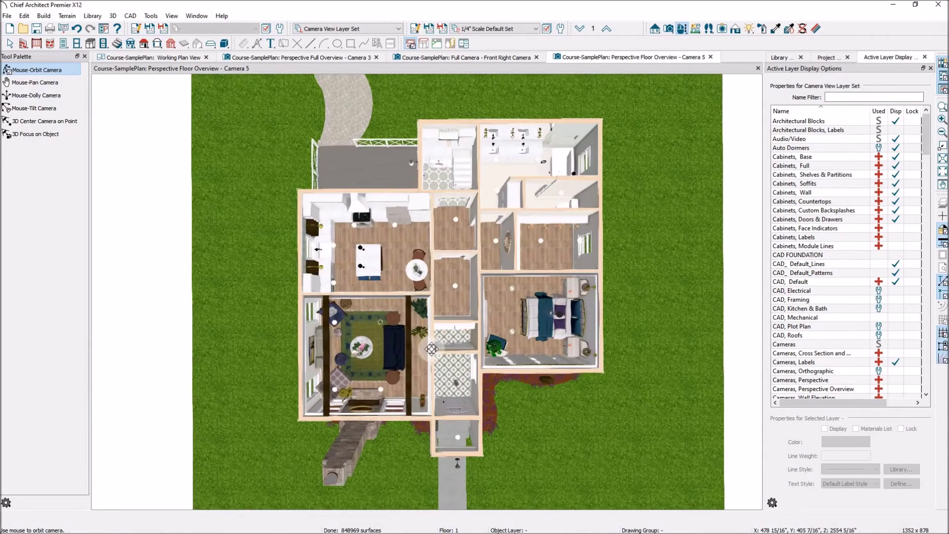
scroll(580, 456, "up", 2)
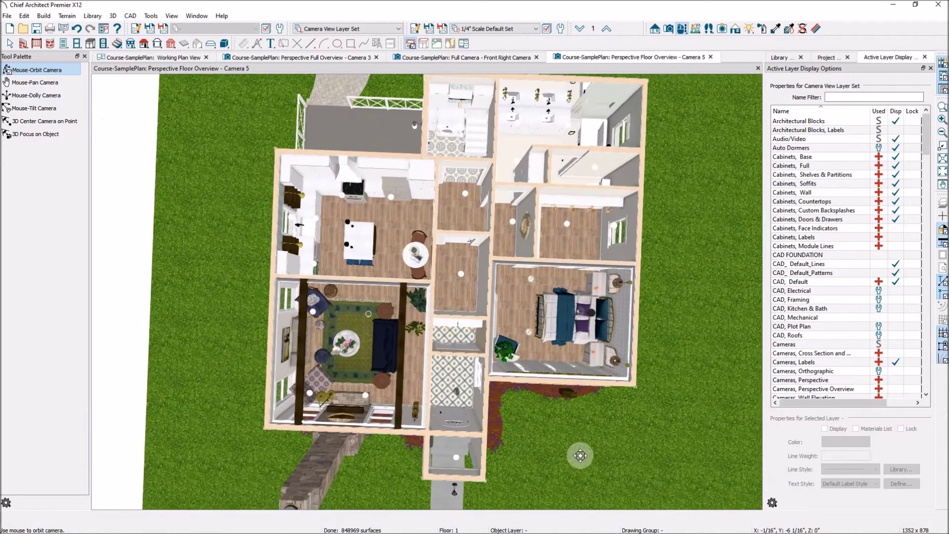
- Frame the whole first floor from above in the Perspective Floor Overview and bring up the rendering techniques
scroll(580, 455, "down", 5)
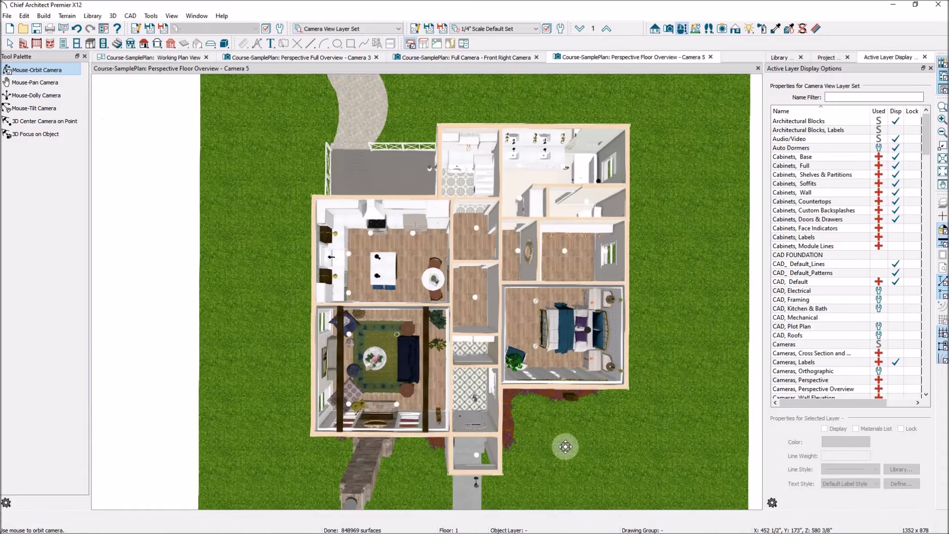
scroll(540, 319, "up", 1)
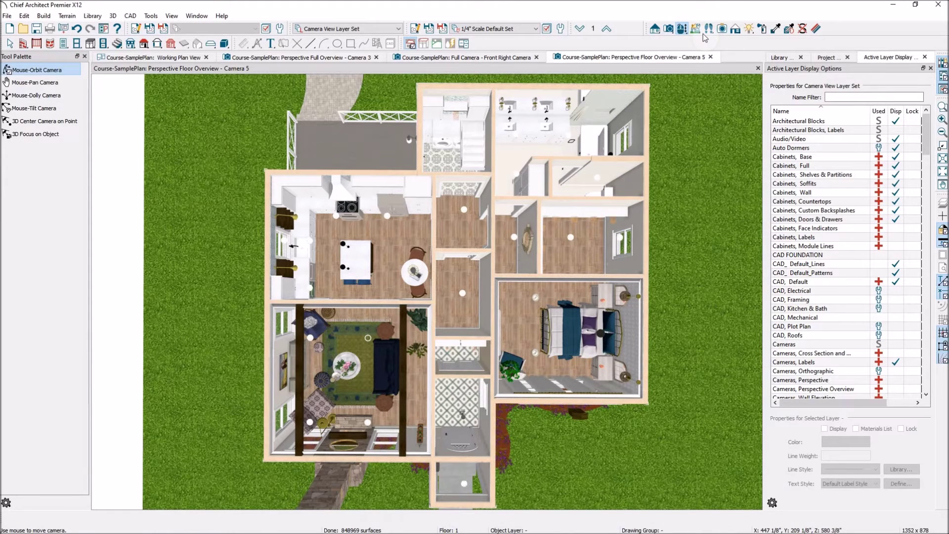
left_click(735, 28)
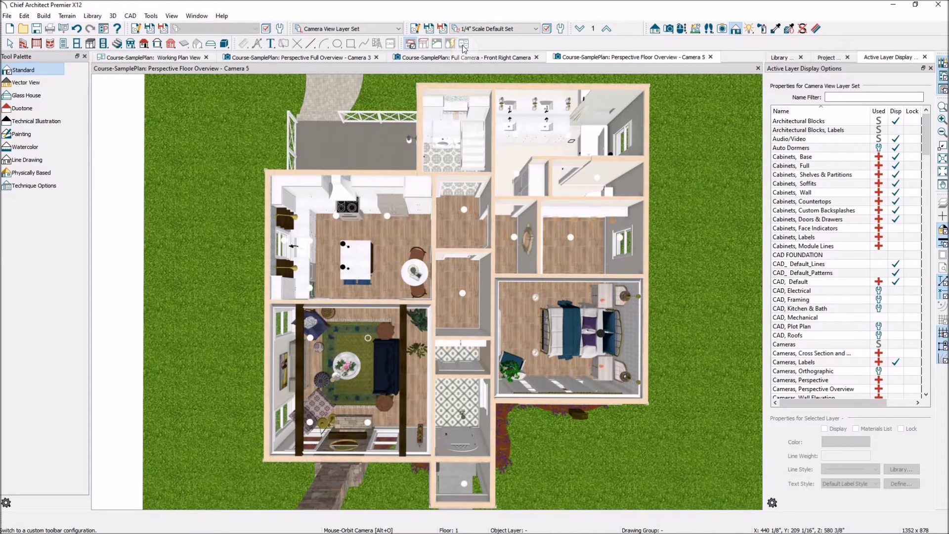
- Switch to the Perspective Full Overview of Camera 3 and examine the kitchen, including the island, stools, range hood and shelves
left_click(330, 59)
scroll(440, 309, "down", 5)
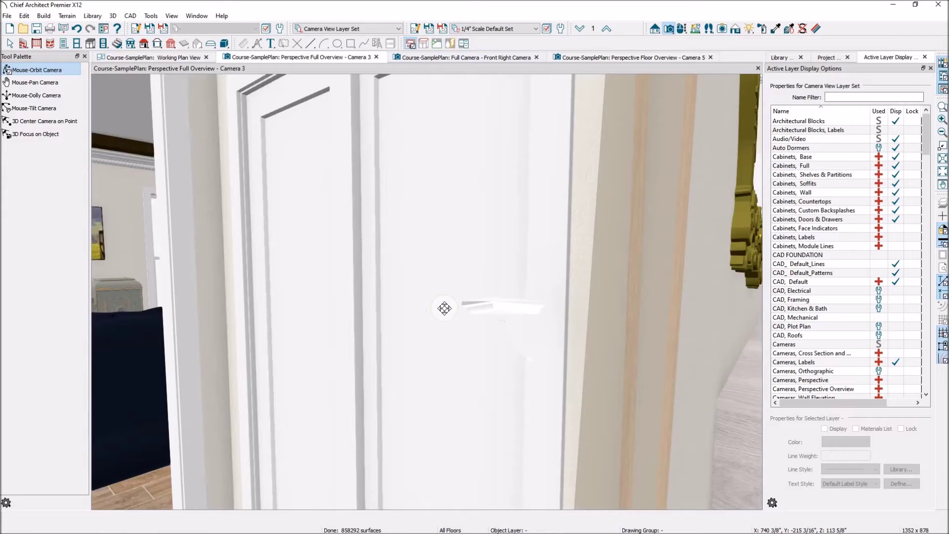
scroll(444, 308, "down", 10)
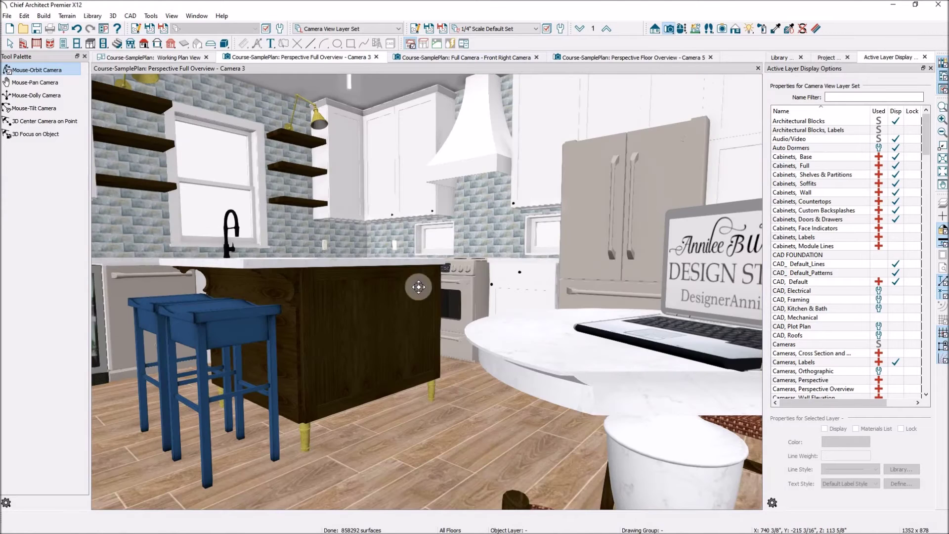
middle_click_drag(464, 249, 607, 288)
middle_click_drag(577, 261, 555, 250)
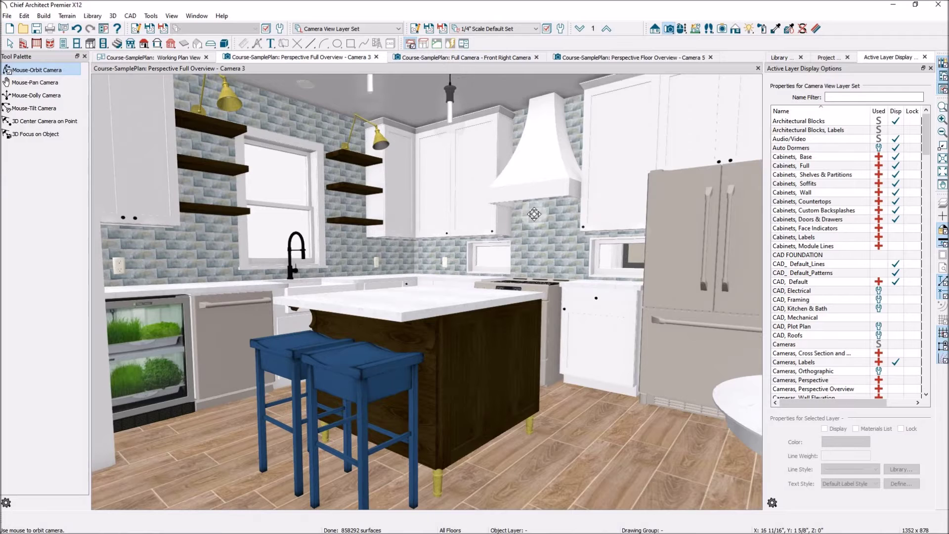
scroll(416, 280, "down", 1)
scroll(423, 277, "up", 1)
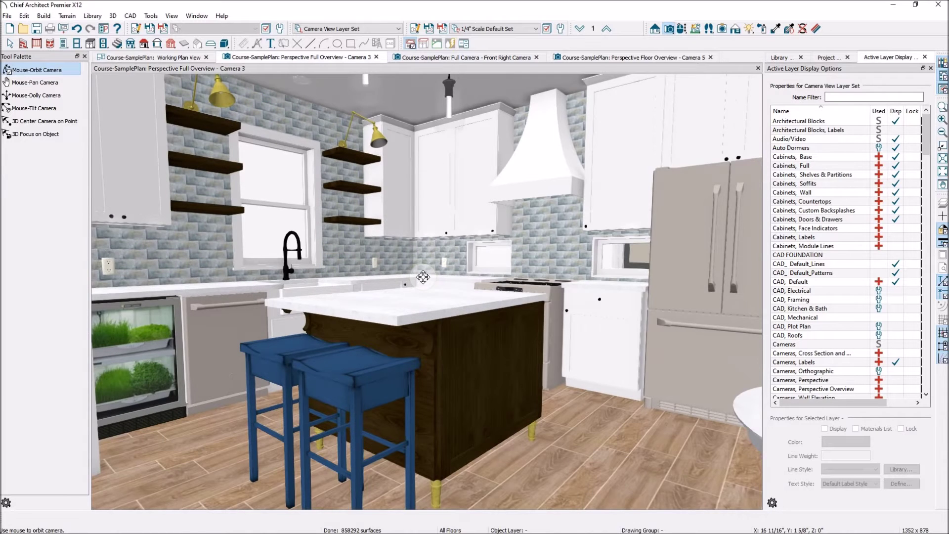
mouse_move(459, 280)
left_mouse_down()
mouse_move(449, 282)
mouse_move(457, 279)
left_mouse_up()
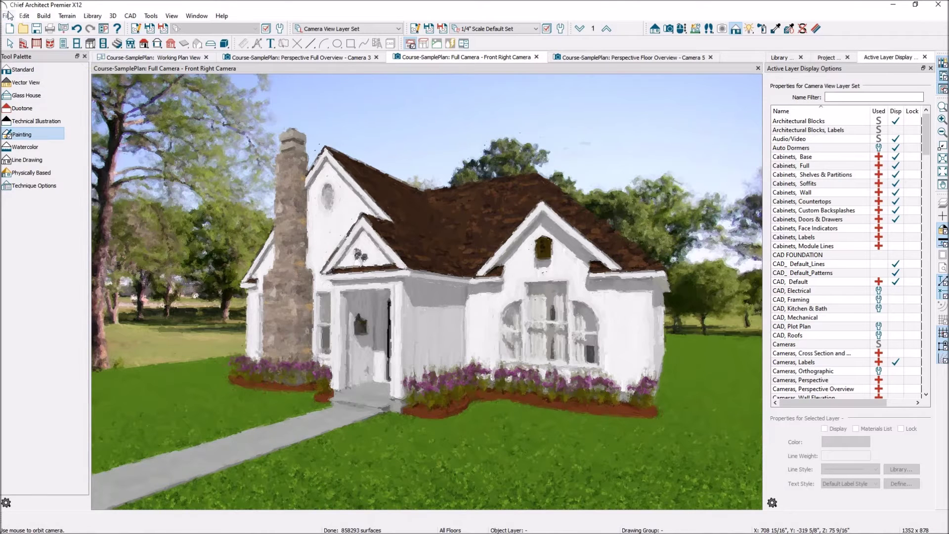
- Export the Front Right Camera's Painting view as a picture at active window size, saved as ExteriorPaint in the ChiefRenderings folder
left_click(7, 16)
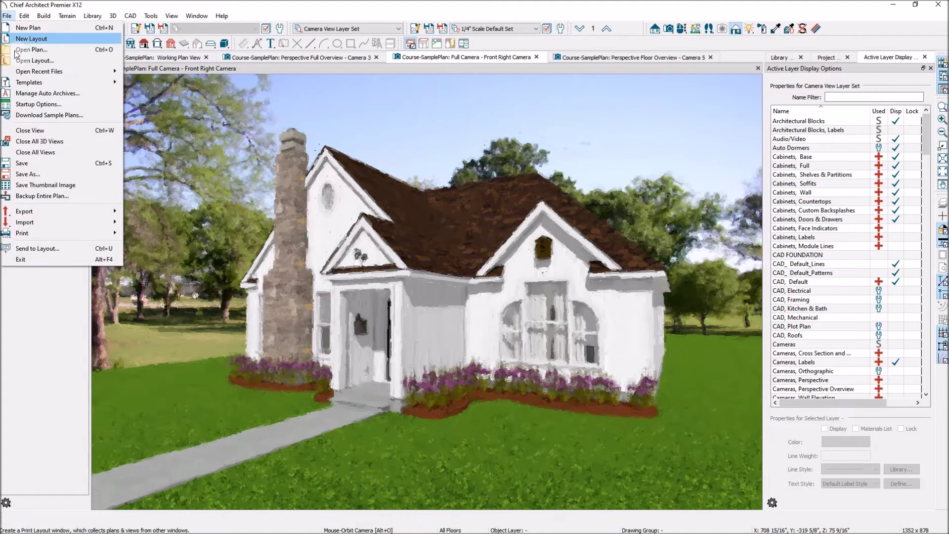
mouse_move(45, 211)
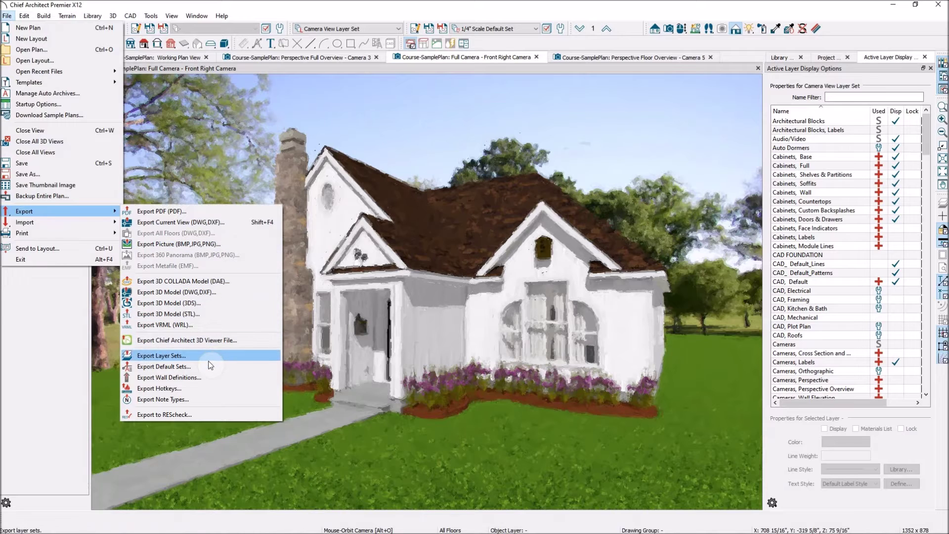
left_click(163, 245)
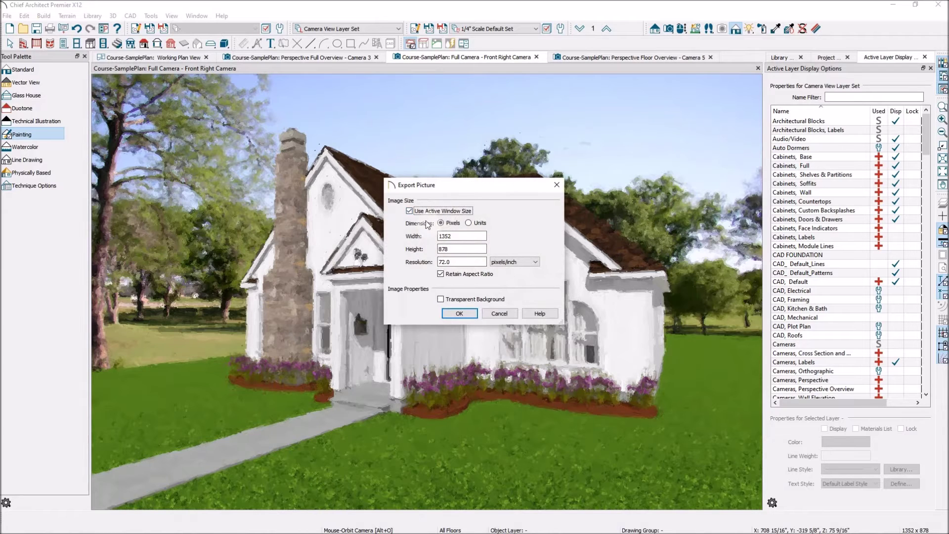
left_click(462, 261)
left_click(466, 316)
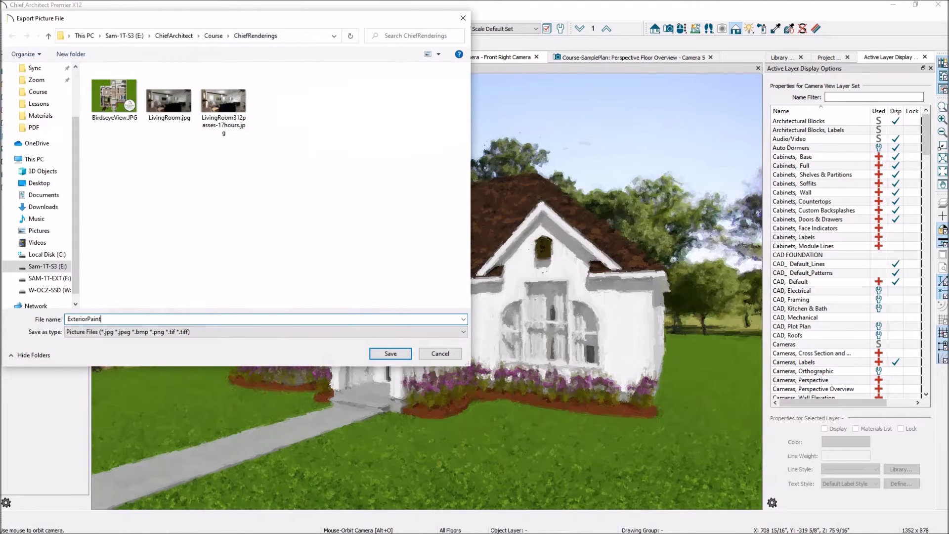
key("Return")
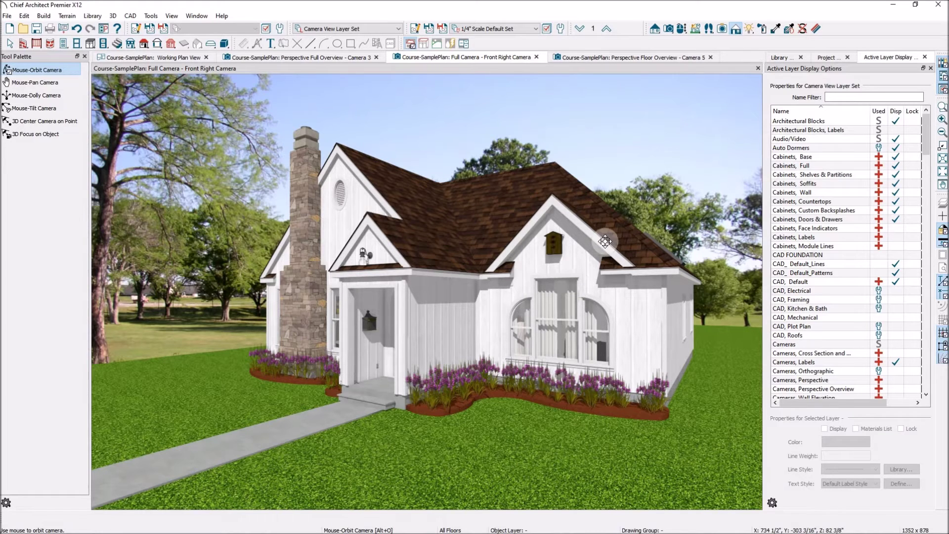
- Orbit the front right view slightly toward the house's side and select the Default Exterior Ray Trace configuration for ray tracing it
left_click_drag(606, 239, 601, 244)
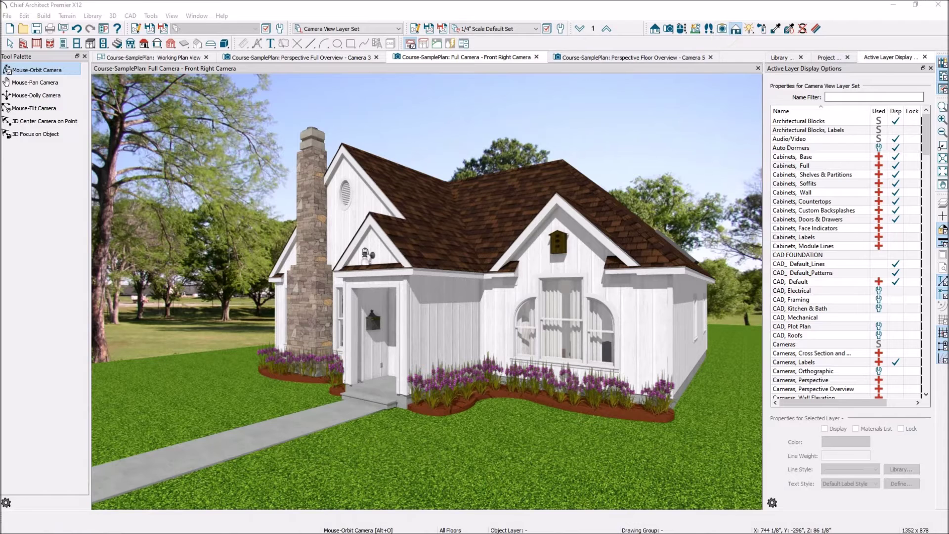
mouse_move(948, 158)
left_mouse_down()
mouse_move(508, 152)
mouse_move(496, 143)
left_mouse_up()
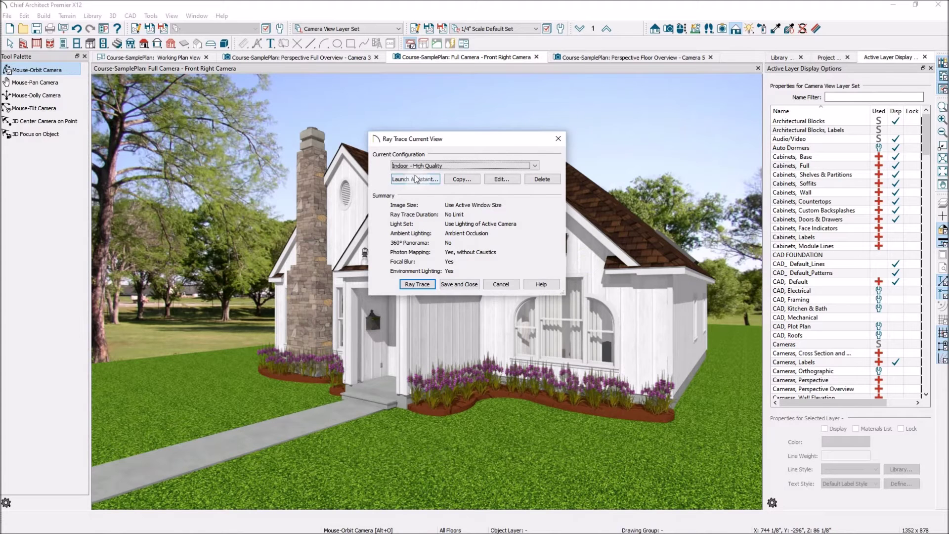
left_click(535, 169)
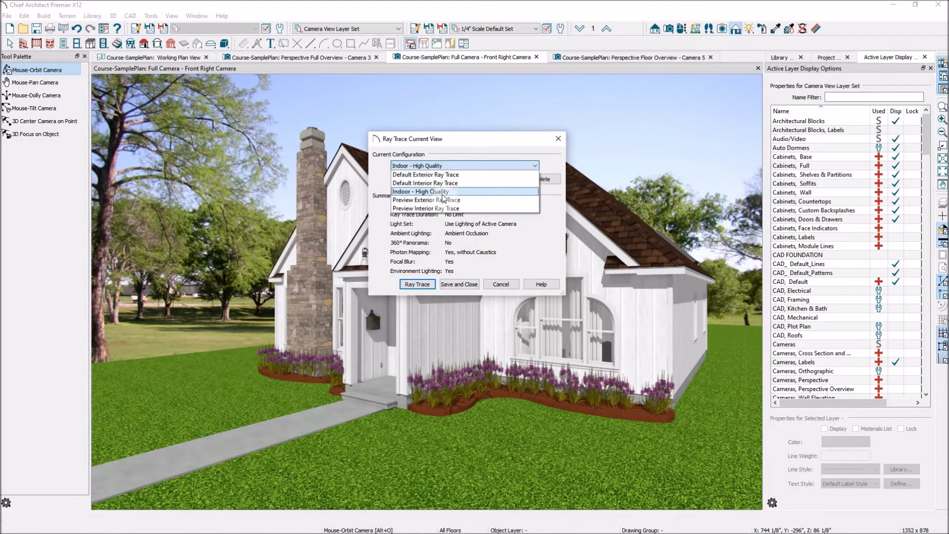
left_click(457, 175)
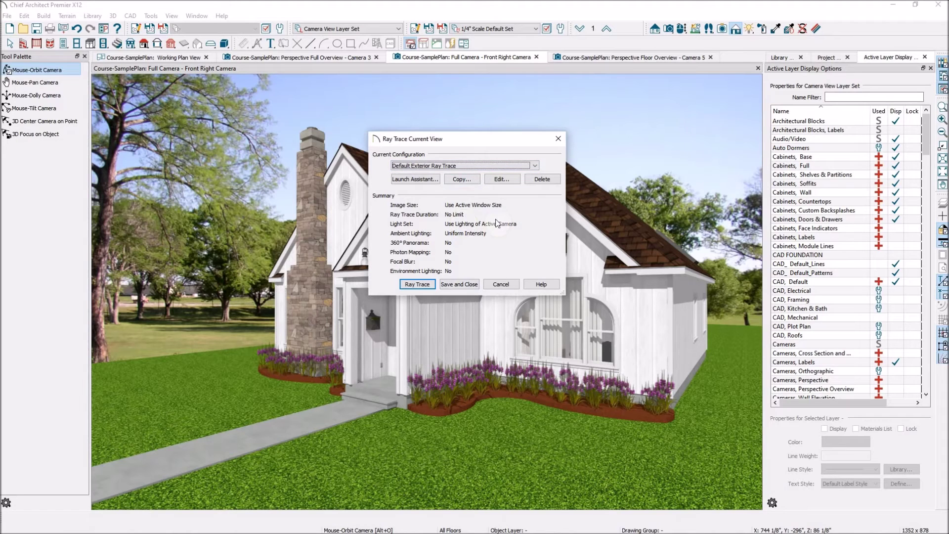
- Set up an outdoor ray trace in the Ray Trace Assistant, using the active window size, retained aspect ratio and 72.0 pixels/inch
left_click(414, 178)
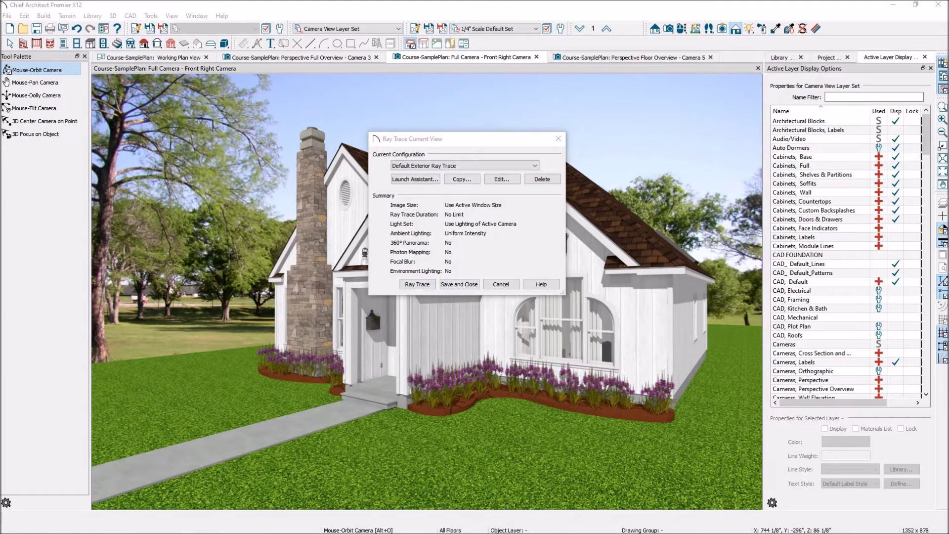
left_click_drag(737, 135, 536, 121)
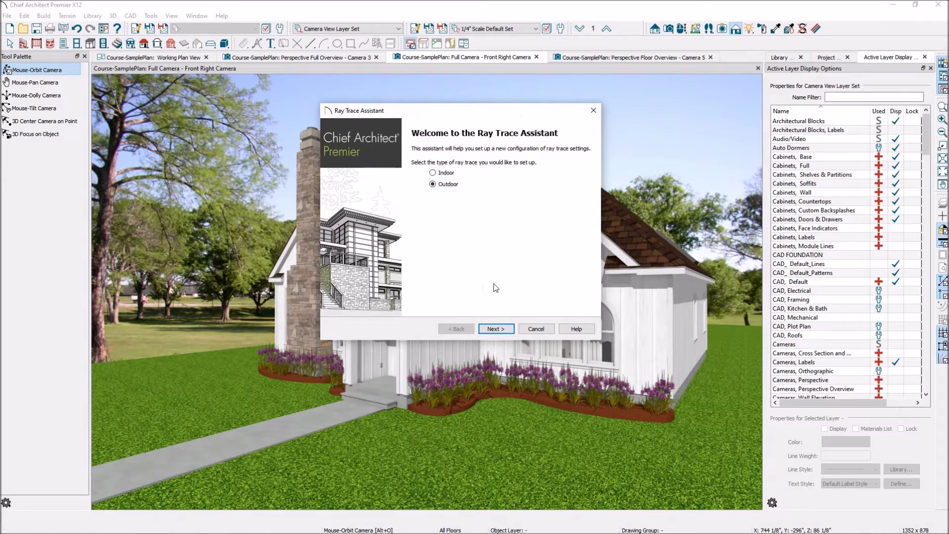
left_click(503, 336)
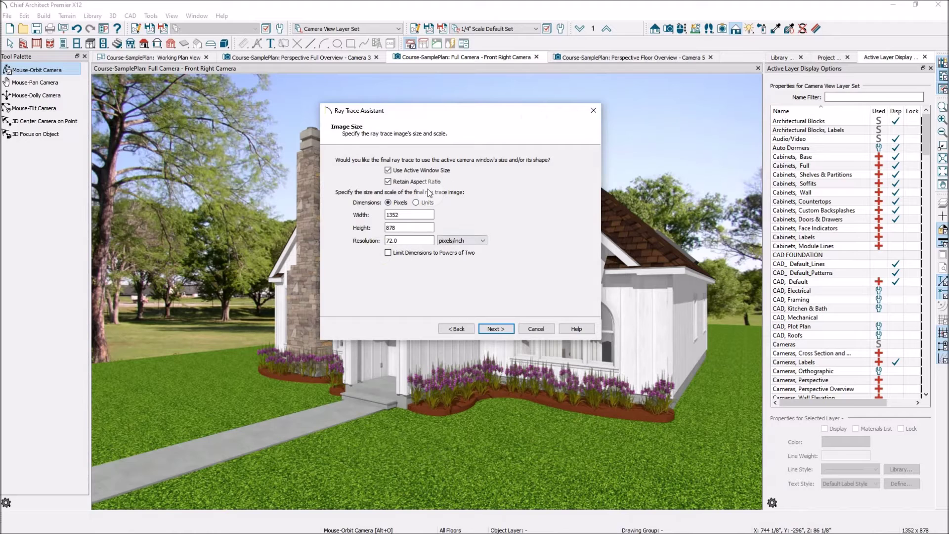
left_click(389, 254)
left_click(484, 240)
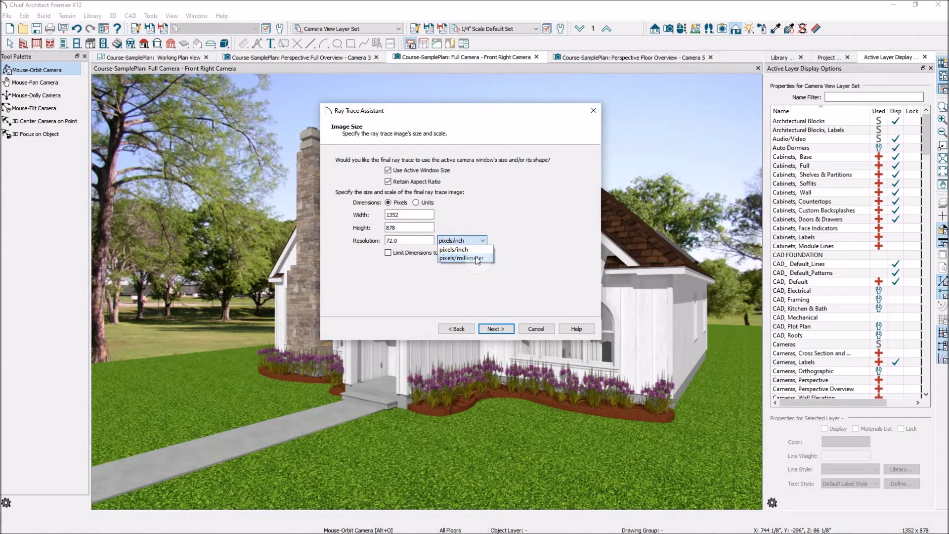
left_click(503, 217)
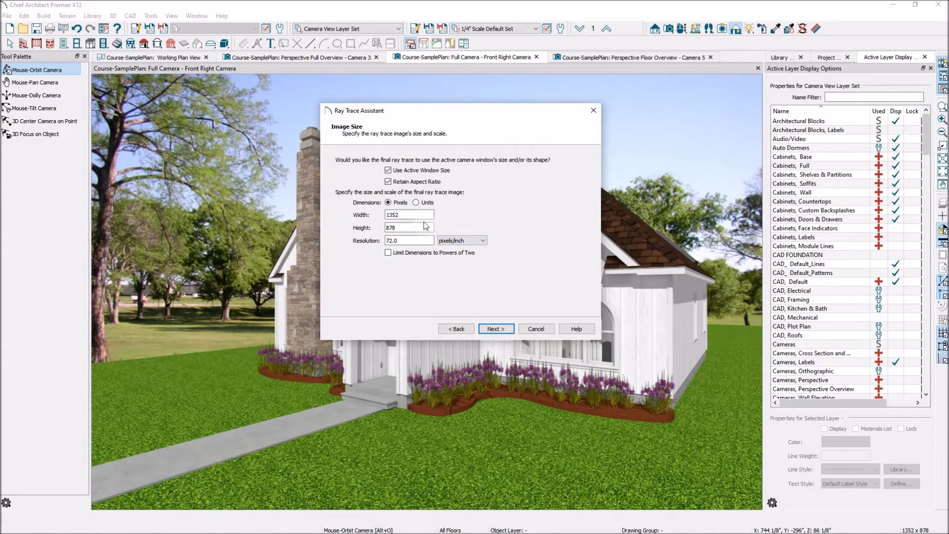
left_click(492, 330)
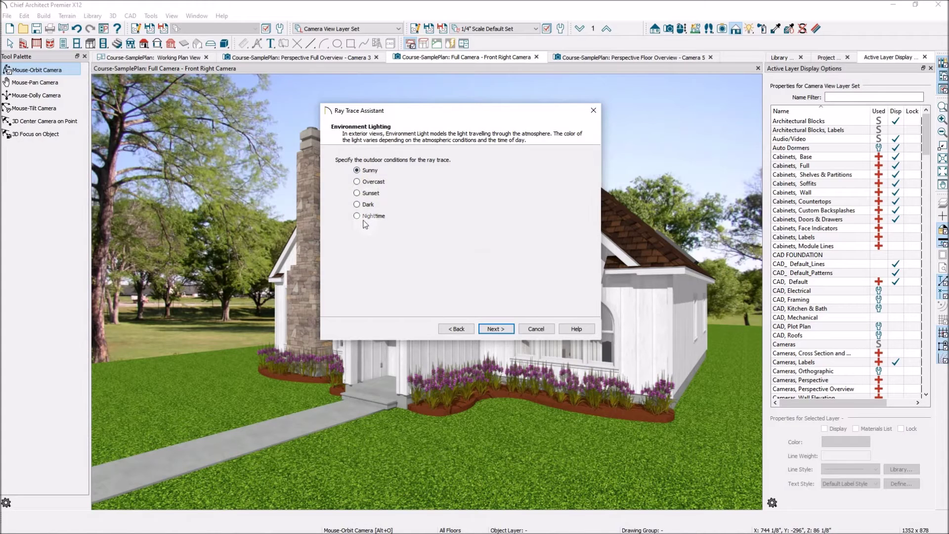
- Choose Sunny lighting and No Focal Blur, and finish the ray trace configuration with the name Outdoor - High Quality
left_click(502, 330)
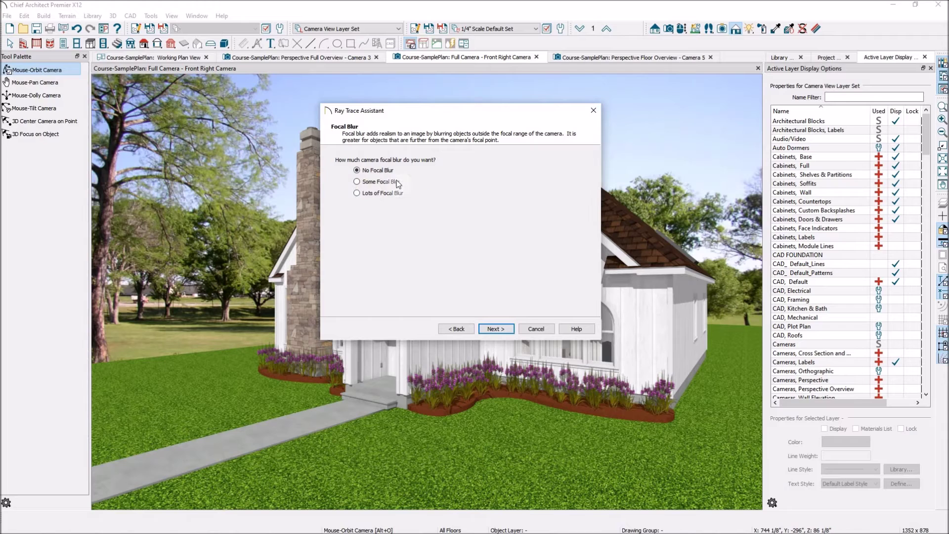
left_click(495, 328)
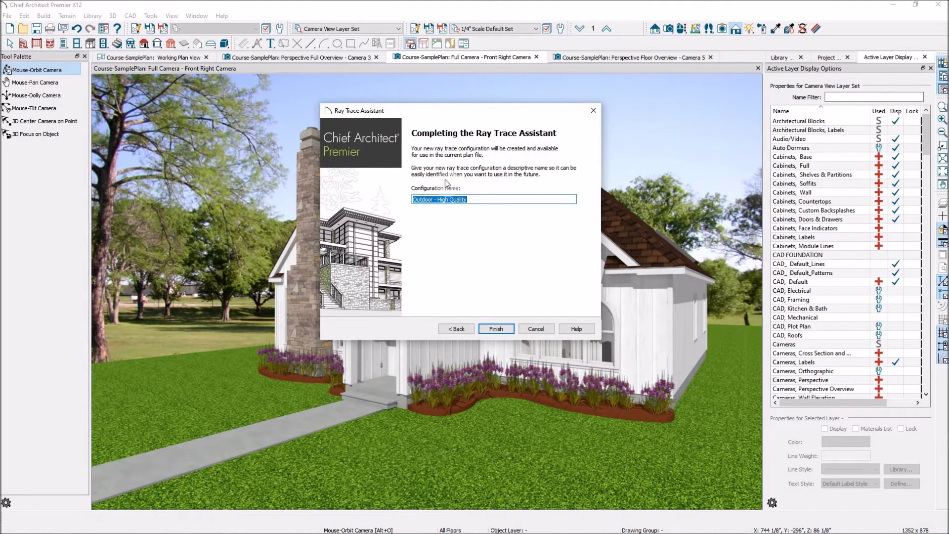
left_click(511, 330)
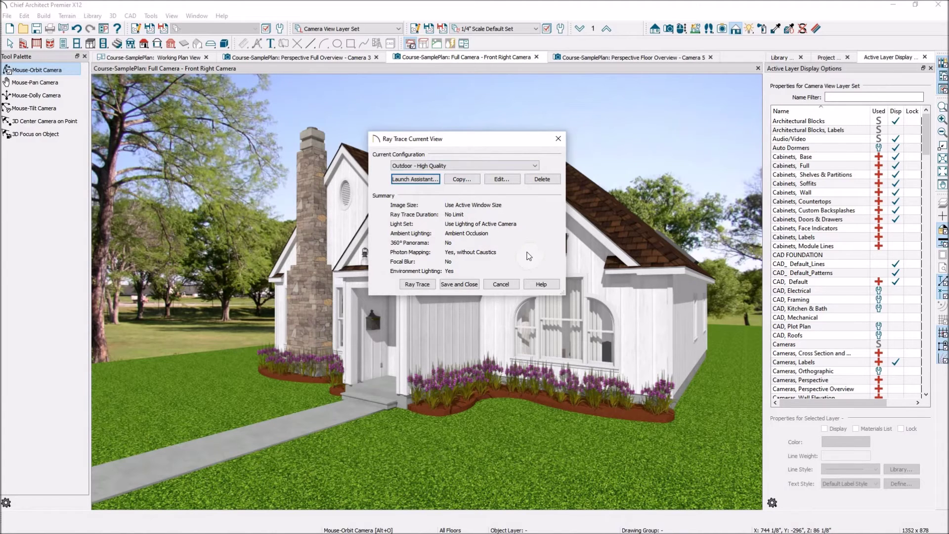
- Run the ray trace of the Front Right Camera view, pause it and return to the full camera view
left_click(417, 284)
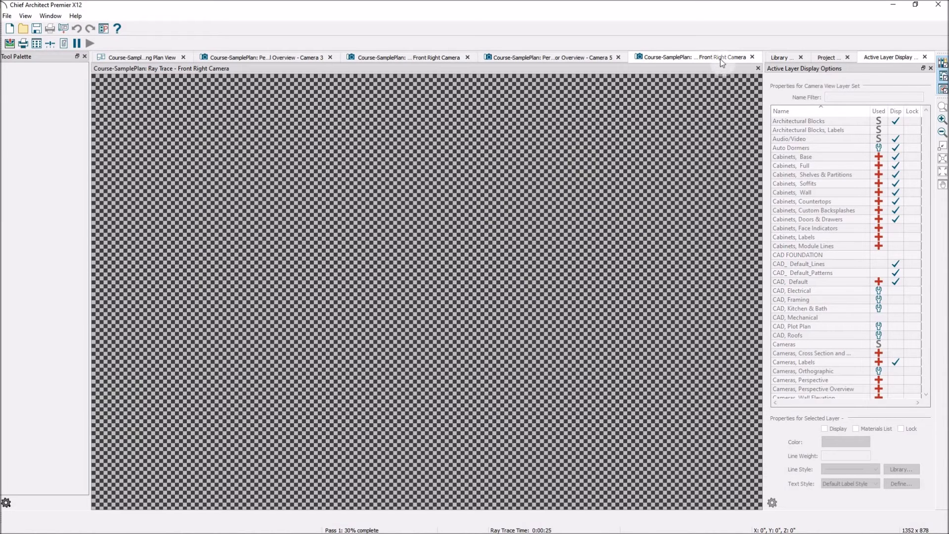
left_click(76, 43)
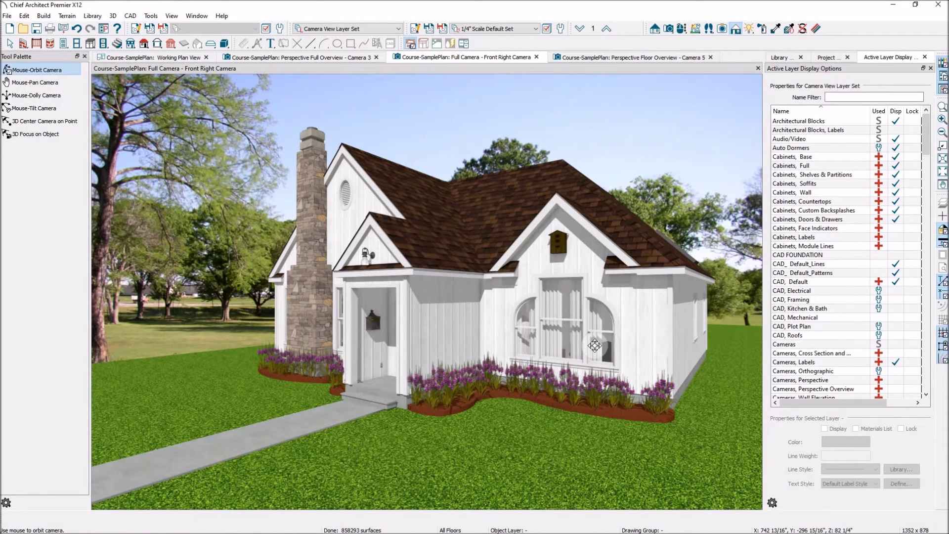
mouse_move(586, 344)
left_mouse_down()
mouse_move(577, 343)
mouse_move(601, 337)
left_mouse_up()
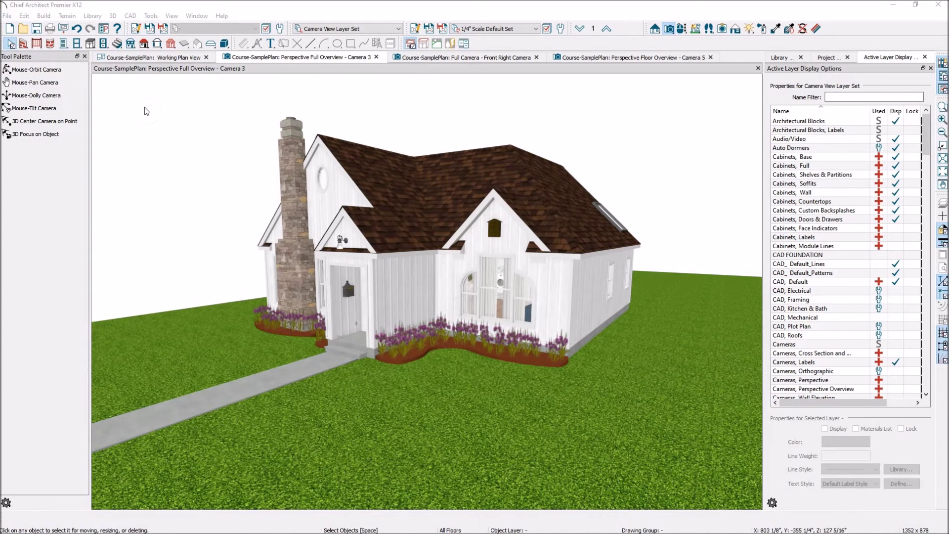
- Export the house as a 3D COLLADA model to Sample.dae in the Course folder, replacing the existing file
left_click(8, 16)
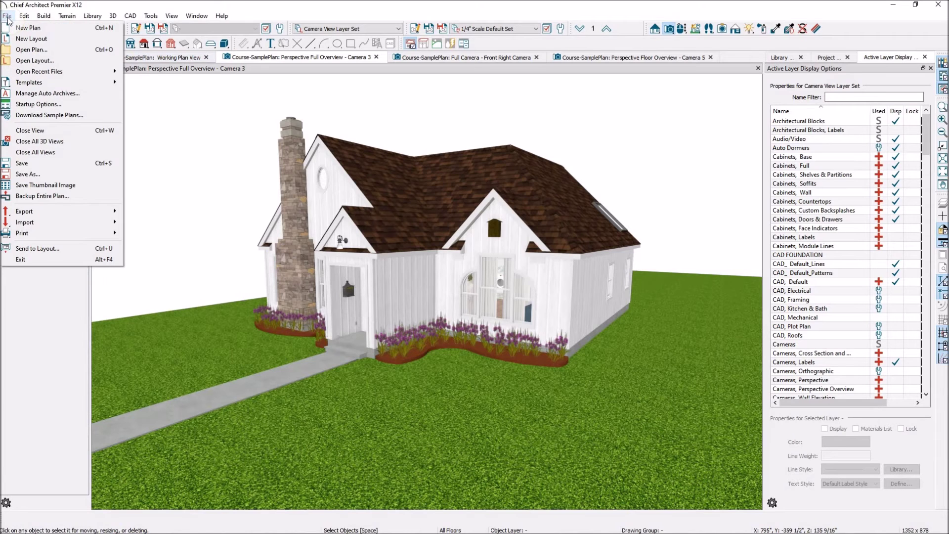
left_click(52, 212)
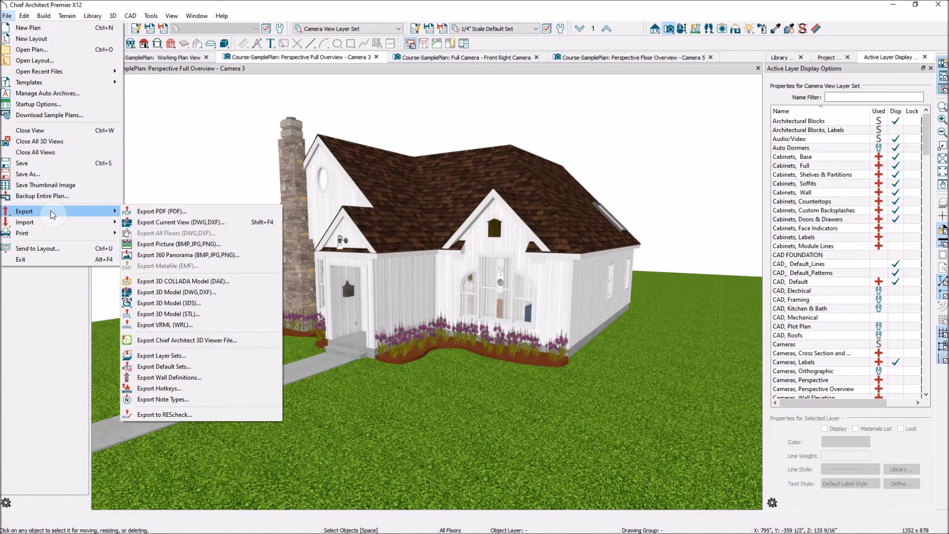
left_click(190, 304)
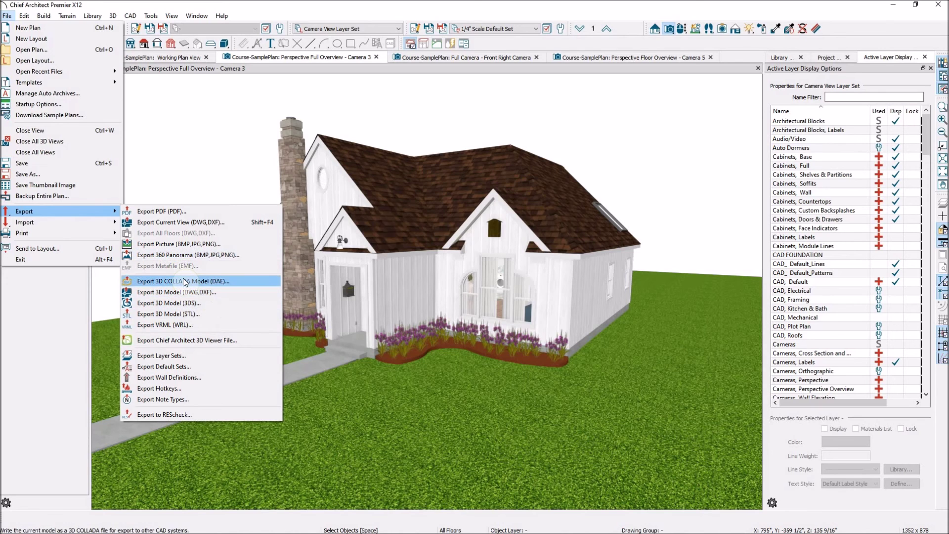
left_click(185, 280)
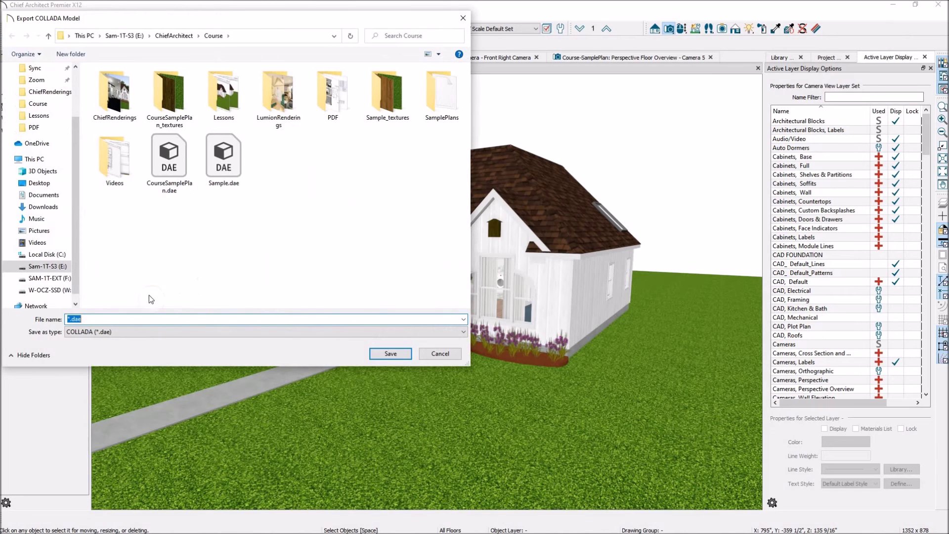
left_click(232, 165)
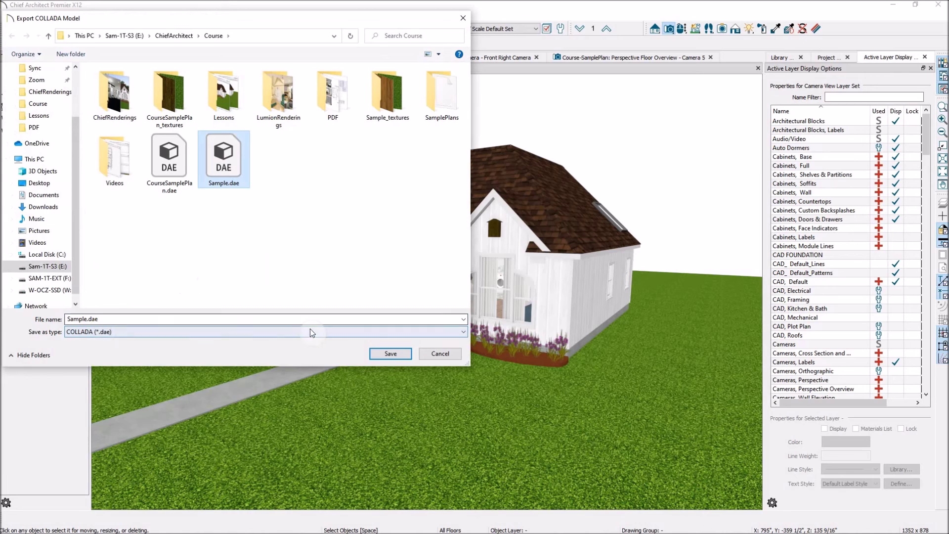
left_click(391, 354)
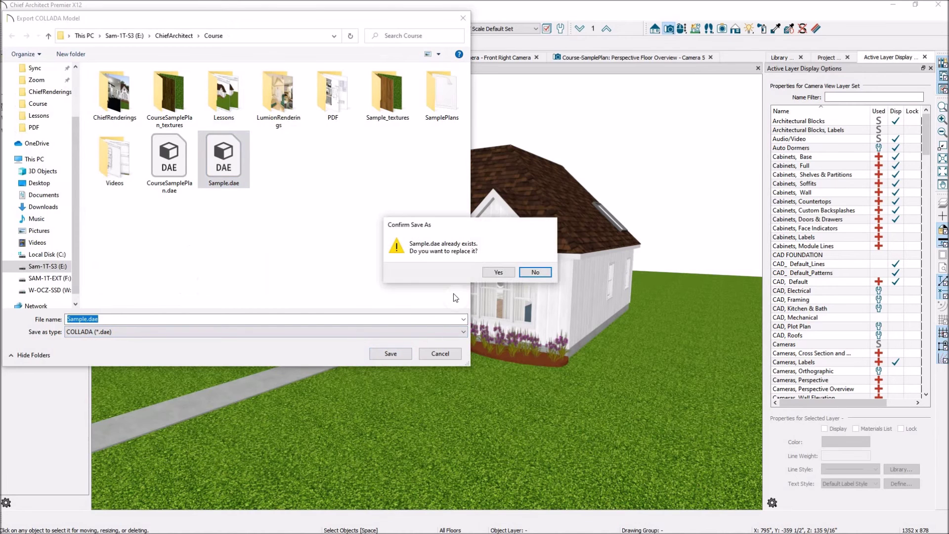
left_click(499, 273)
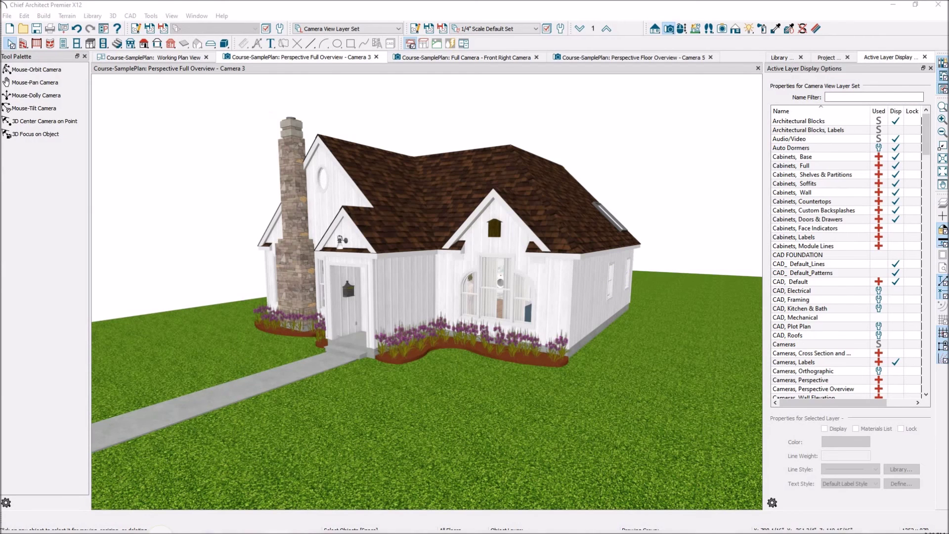
- Switch to Chief Architect Interiors X12 and examine which export formats it offers for the floor overview, without exporting anything
left_click(132, 525)
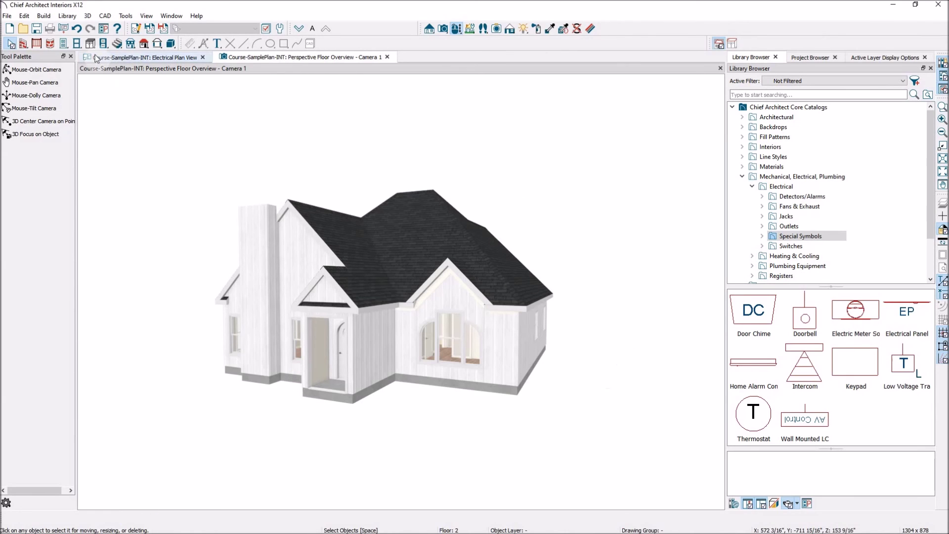
left_click(8, 17)
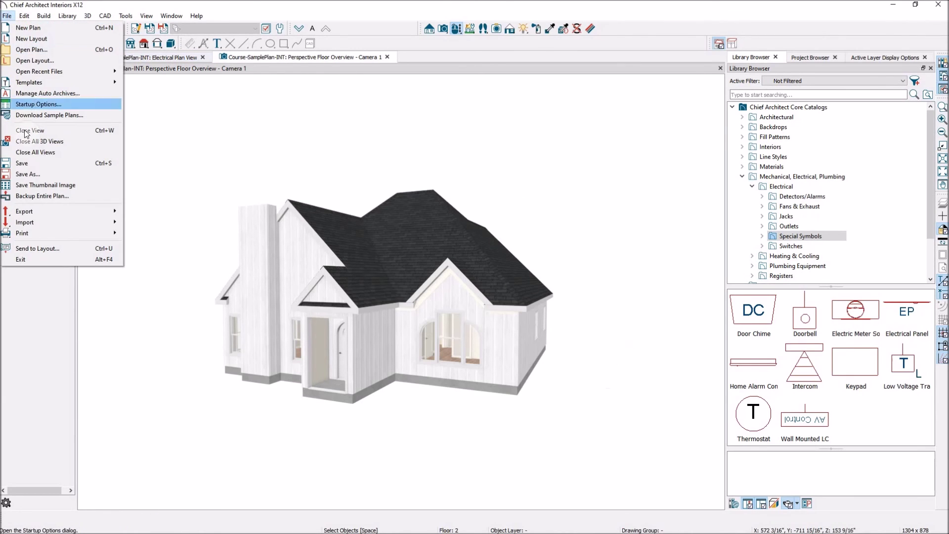
mouse_move(44, 213)
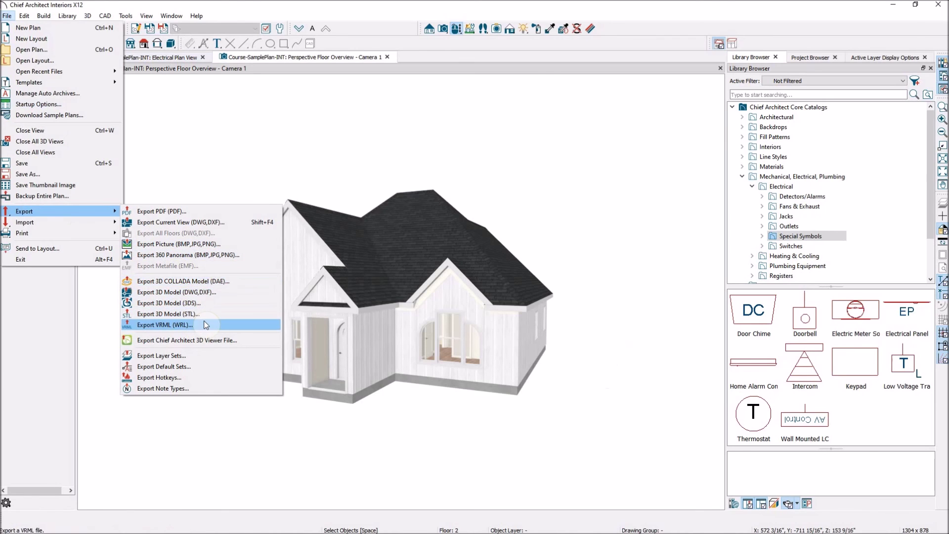
left_click(168, 491)
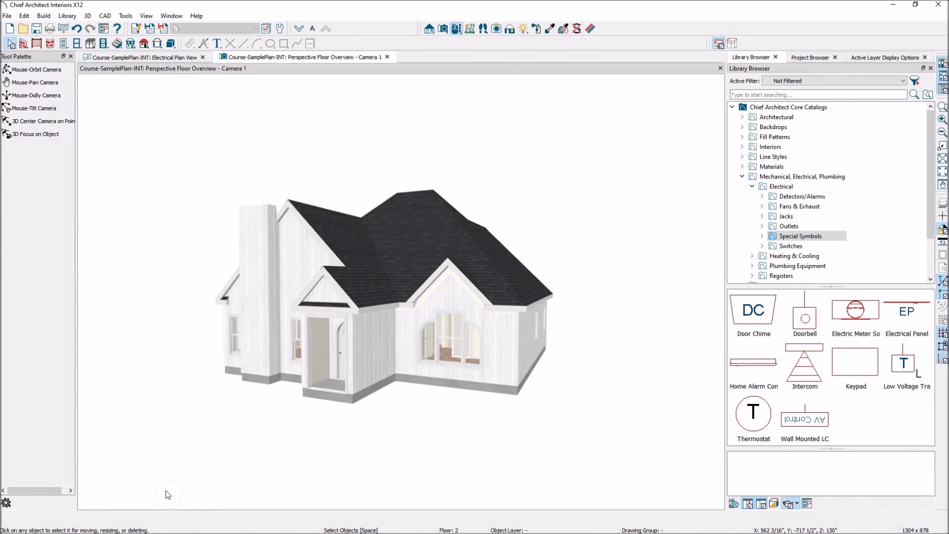
- Switch to Home Designer Pro 2021, examine its available 3D model export formats, and return to Chief Architect Premier X12
left_click(157, 525)
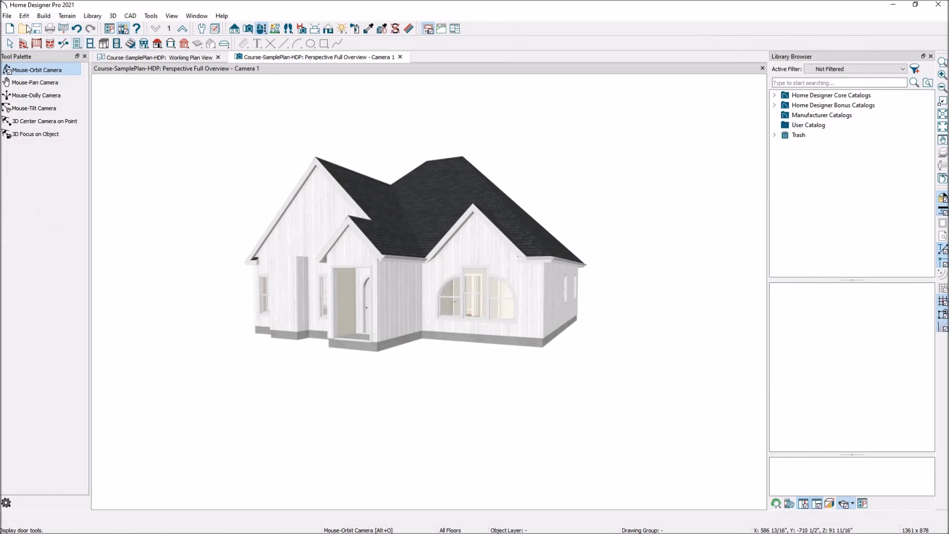
left_click(7, 15)
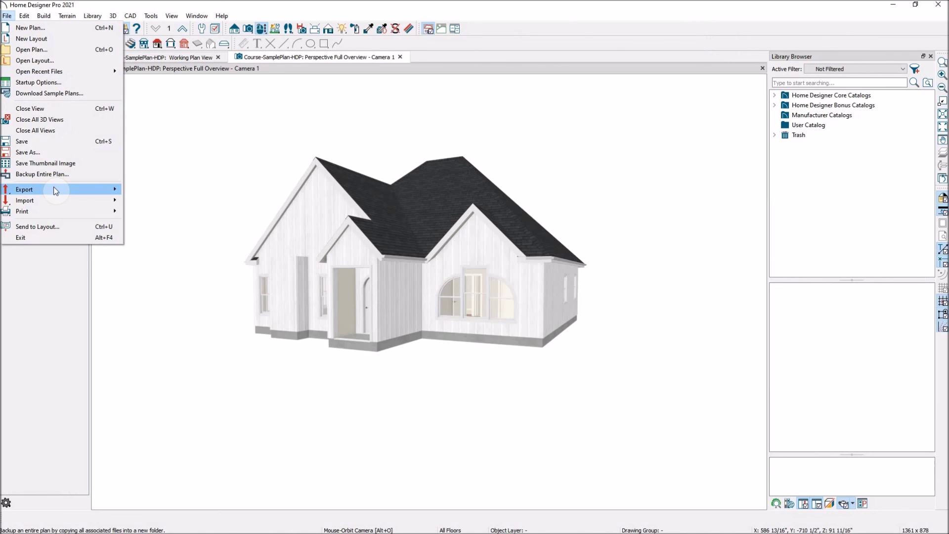
mouse_move(53, 187)
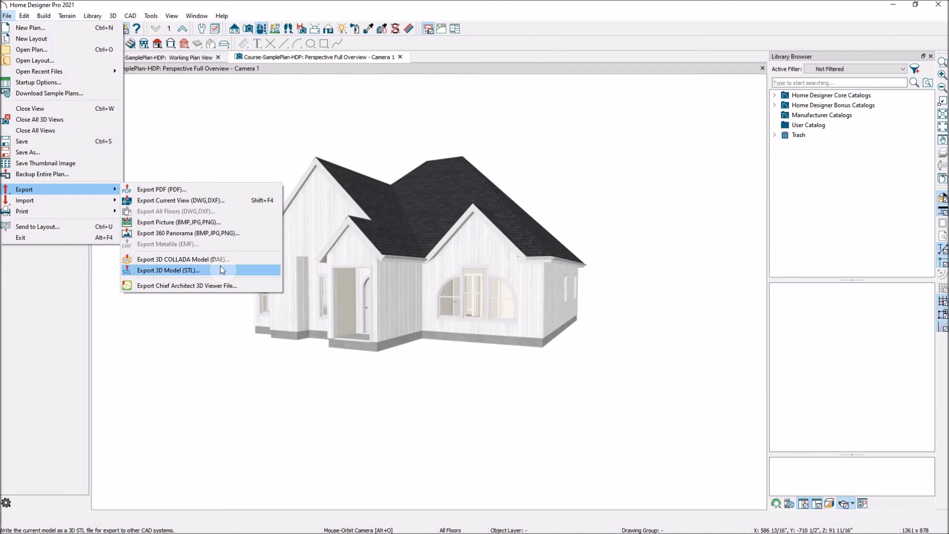
mouse_move(144, 533)
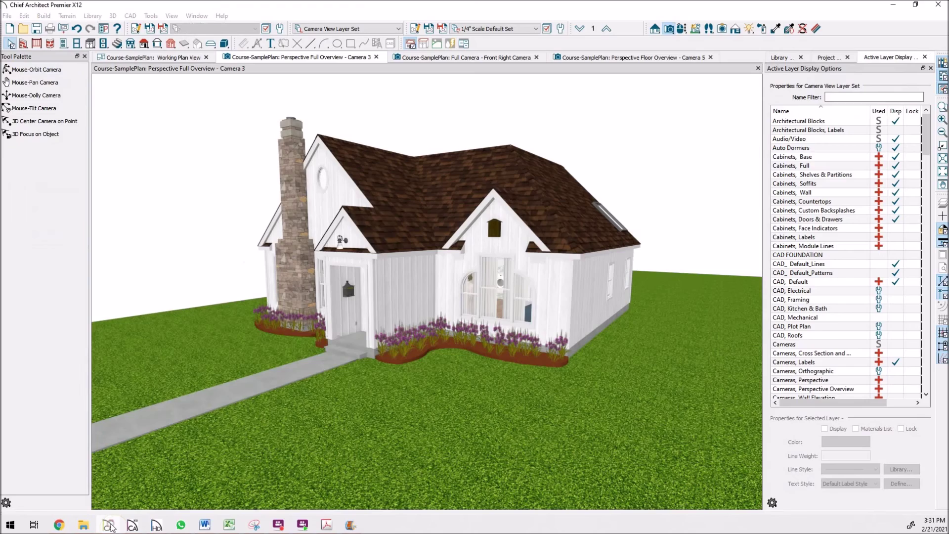
left_click(109, 524)
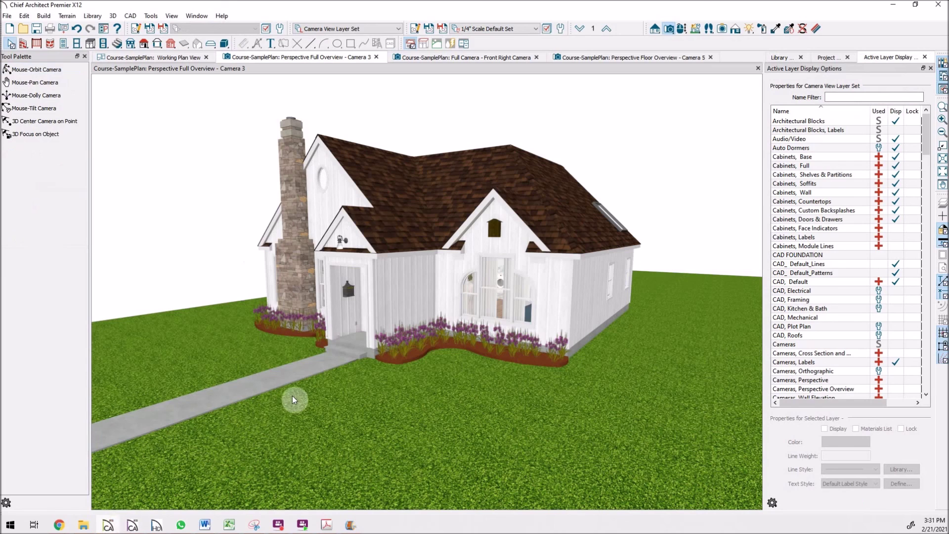